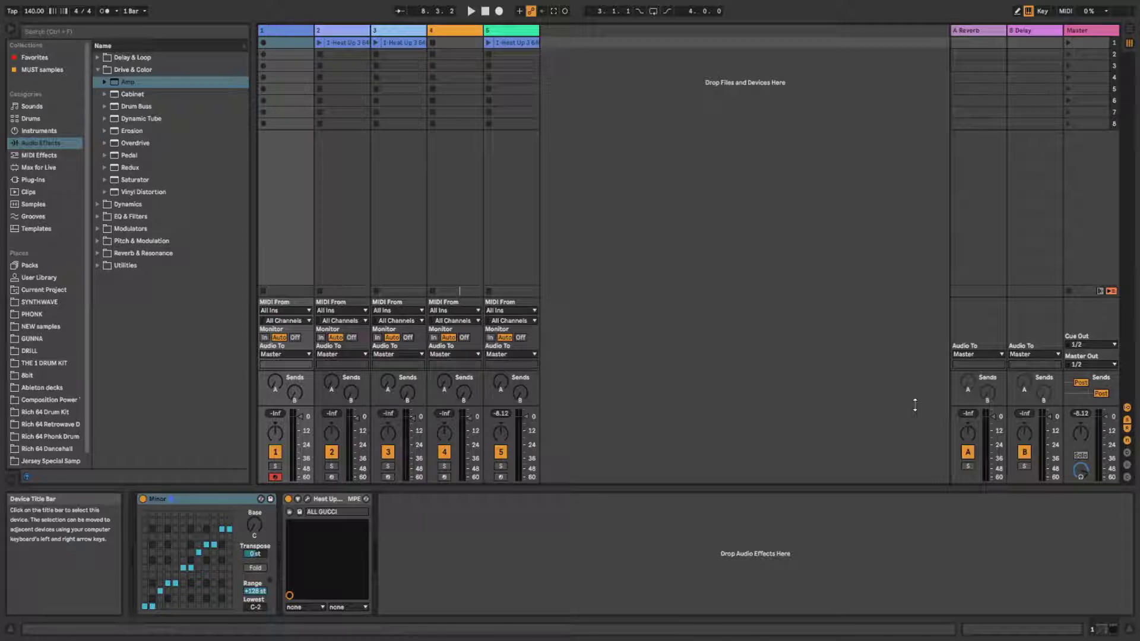
# Select track 1 and list the installed plug-ins, such as Heatup3, in the browser.
pyautogui.click(284, 30)
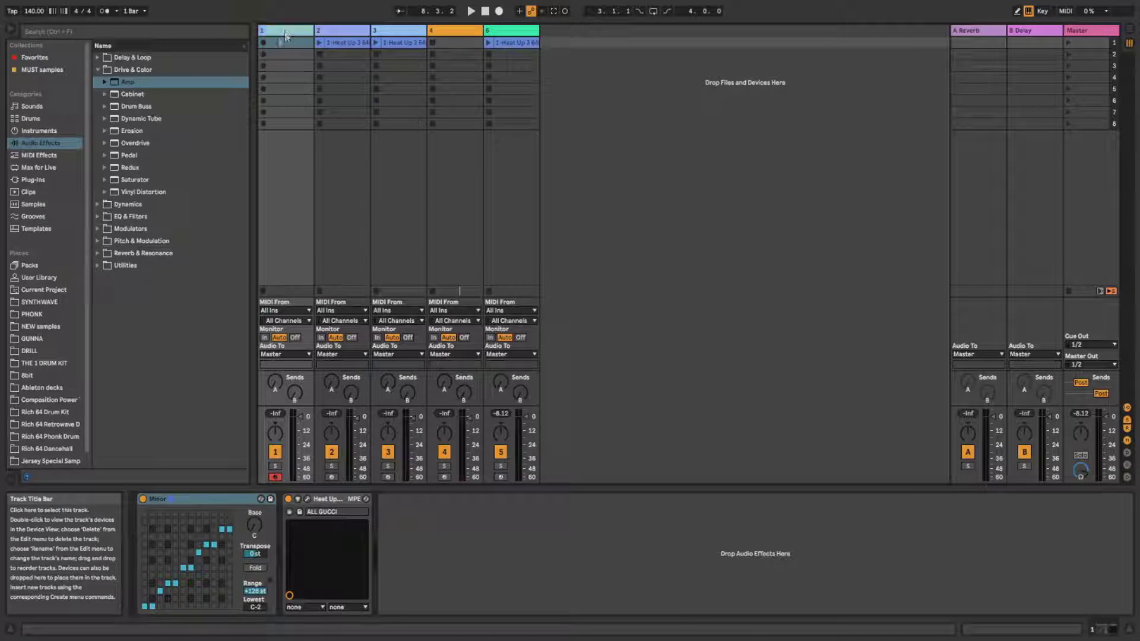
pyautogui.click(53, 179)
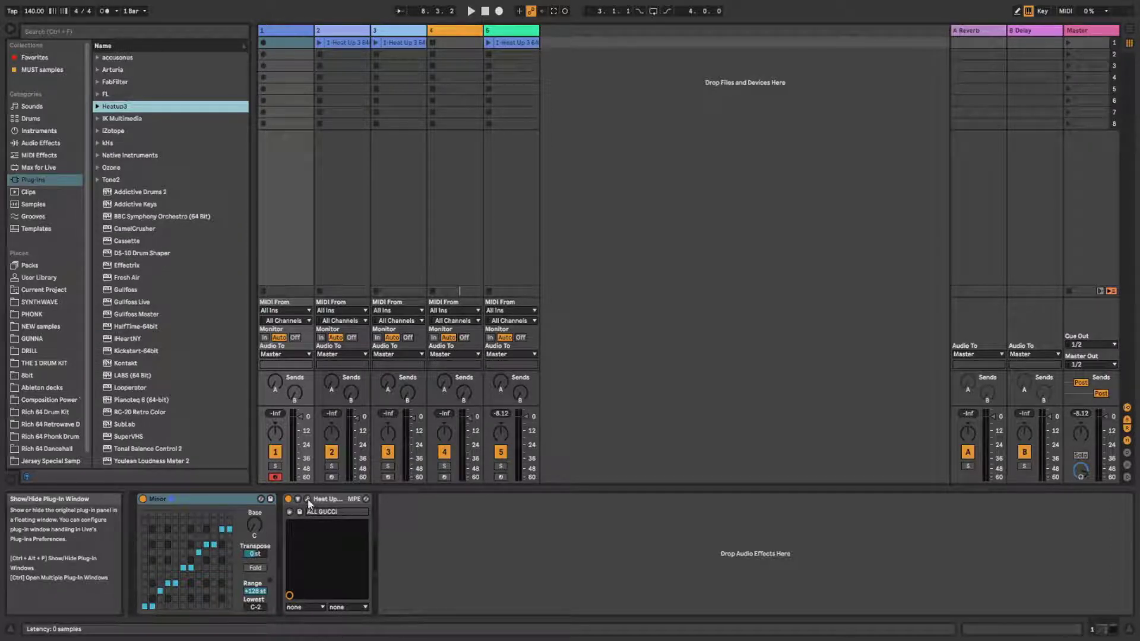
# Open track 1's Heat Up 3 instrument window and move it to the right.
pyautogui.click(307, 500)
pyautogui.scroll(-3, 240, 190)
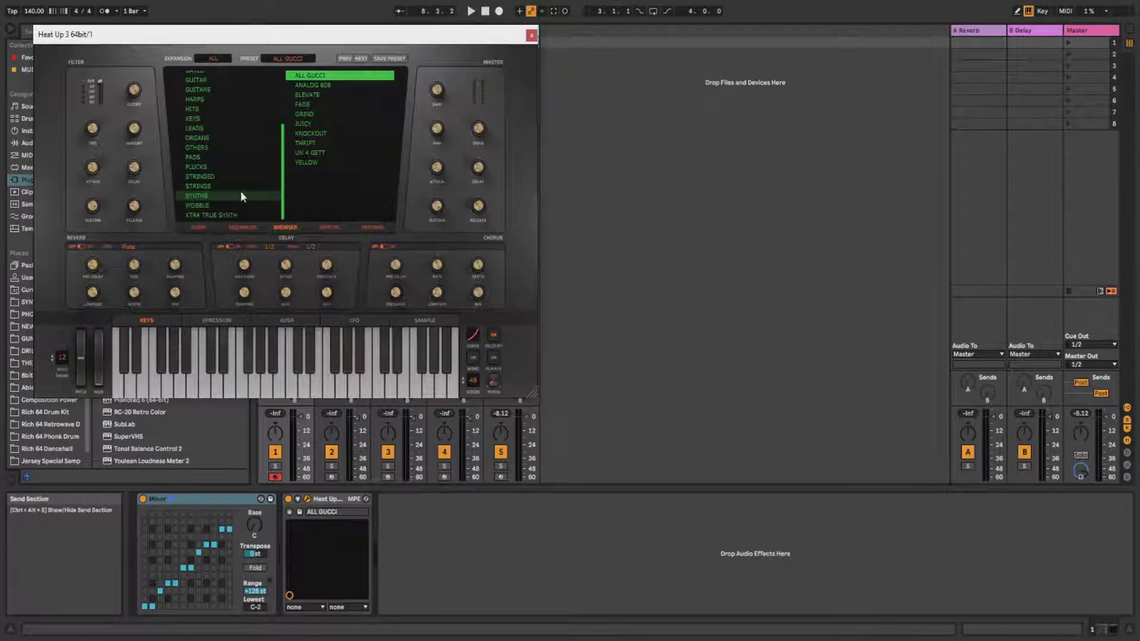
pyautogui.scroll(4, 237, 178)
pyautogui.moveTo(179, 36); pyautogui.dragTo(536, 63)
# Audition the BELLS presets CAMEO and DREAMS, playing a test note.
pyautogui.click(564, 129)
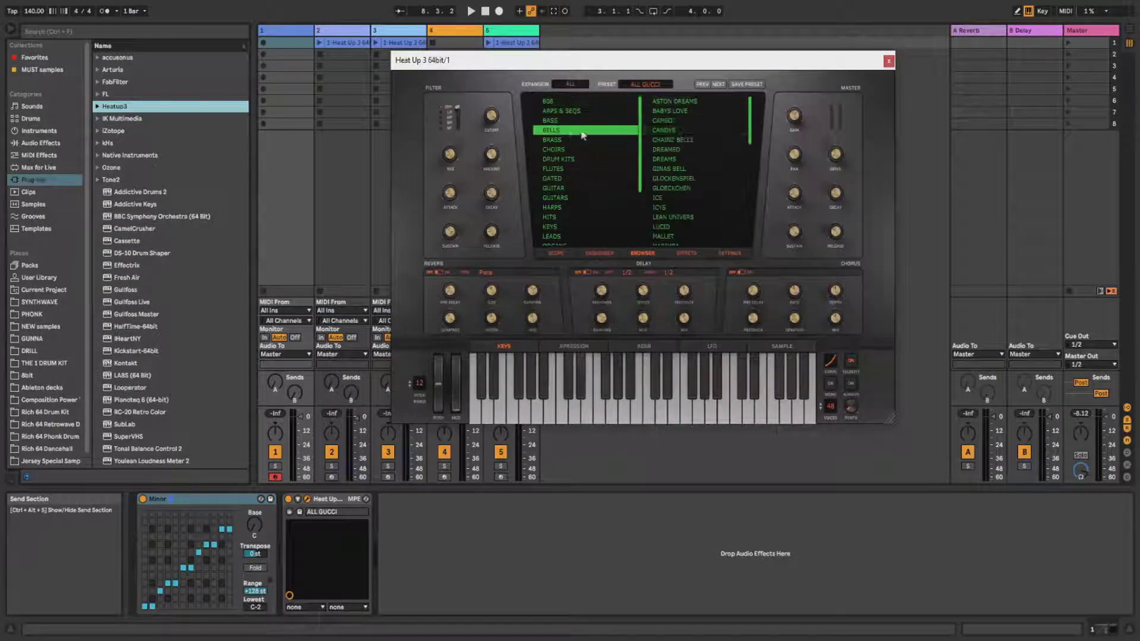
pyautogui.click(693, 121)
pyautogui.press('a')
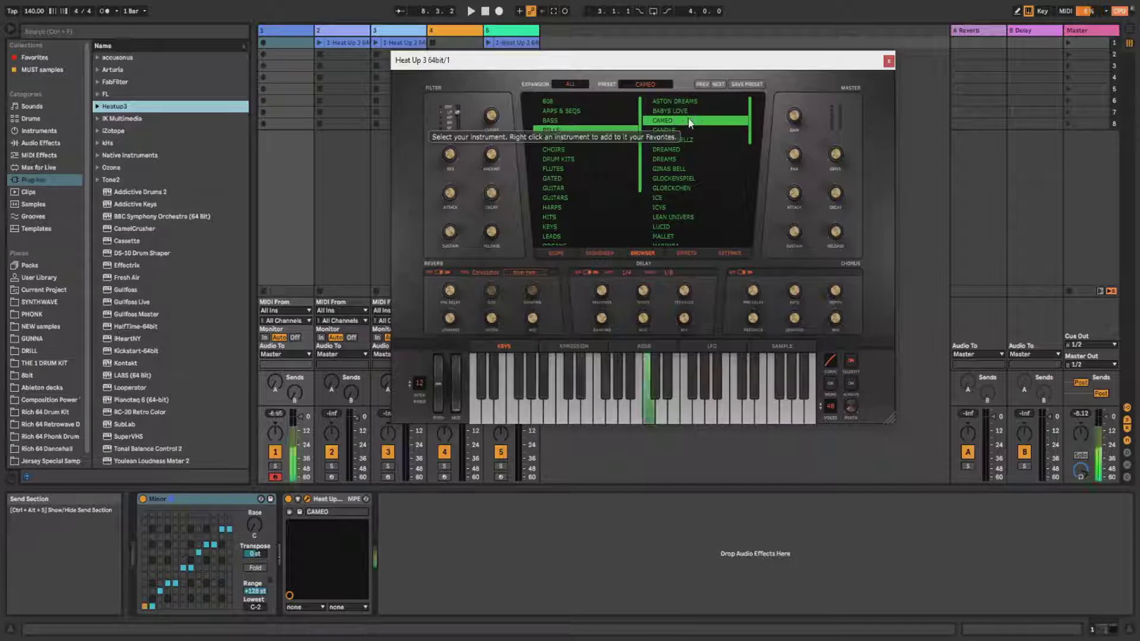
pyautogui.click(689, 158)
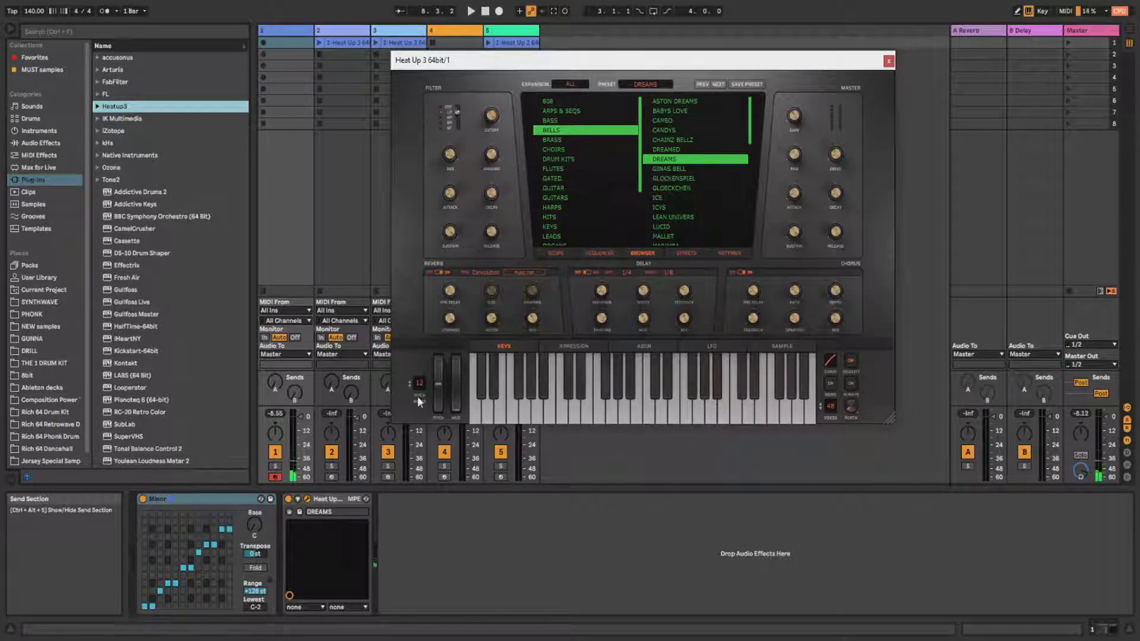
pyautogui.scroll(-3, 587, 148)
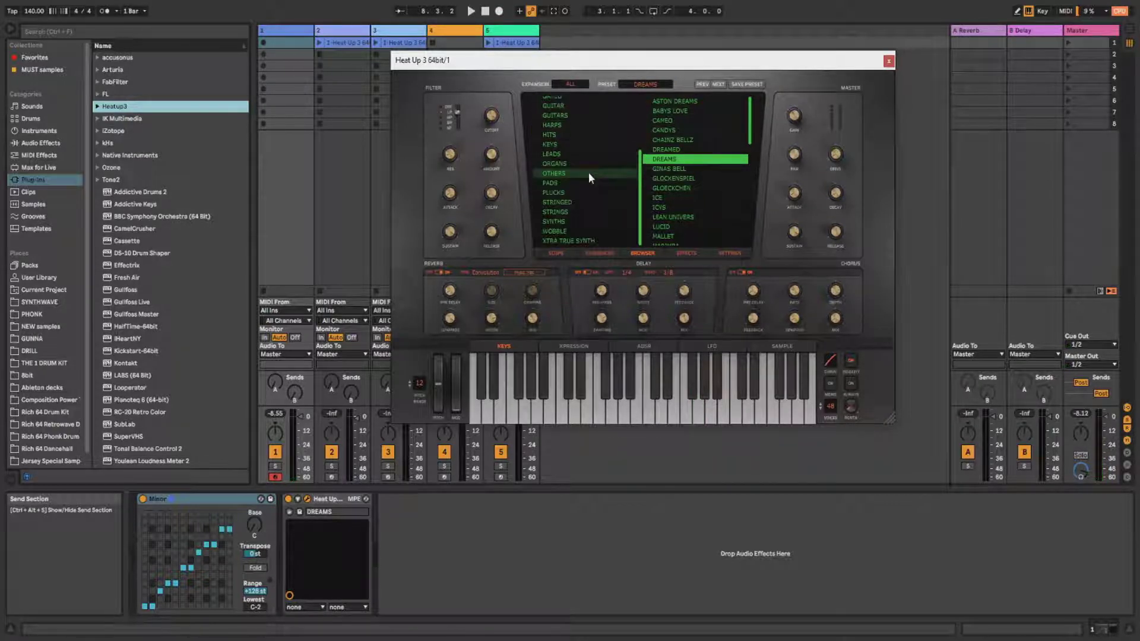
pyautogui.scroll(3, 579, 179)
# Try the 808 presets FADE and KNOCKOUT, settling on UN 4 GETT.
pyautogui.click(560, 101)
pyautogui.click(698, 130)
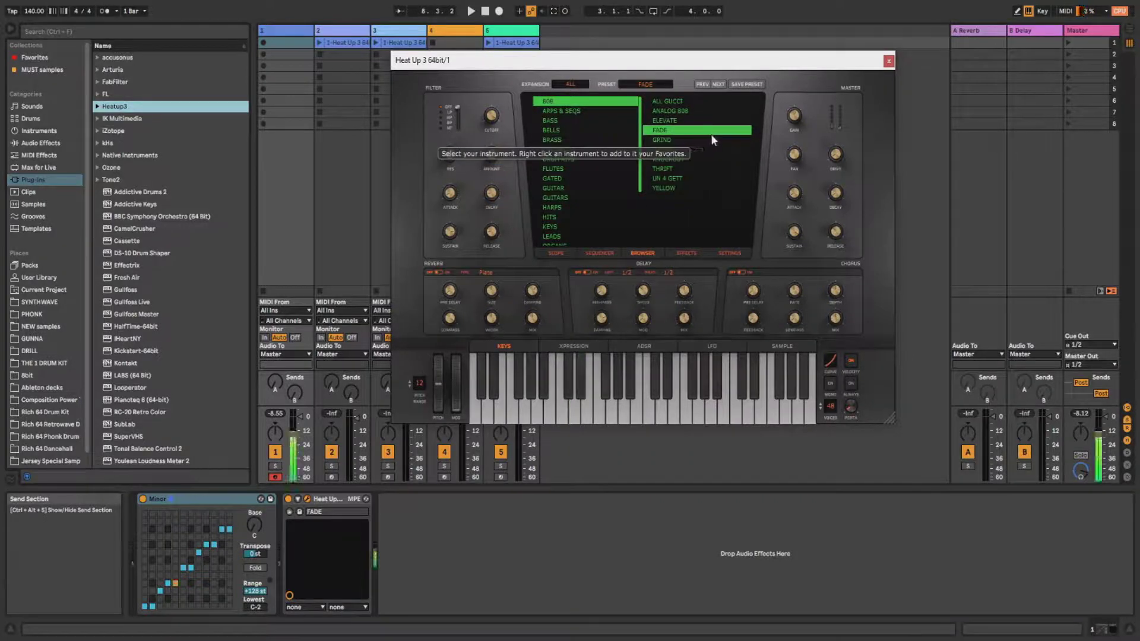
pyautogui.click(689, 159)
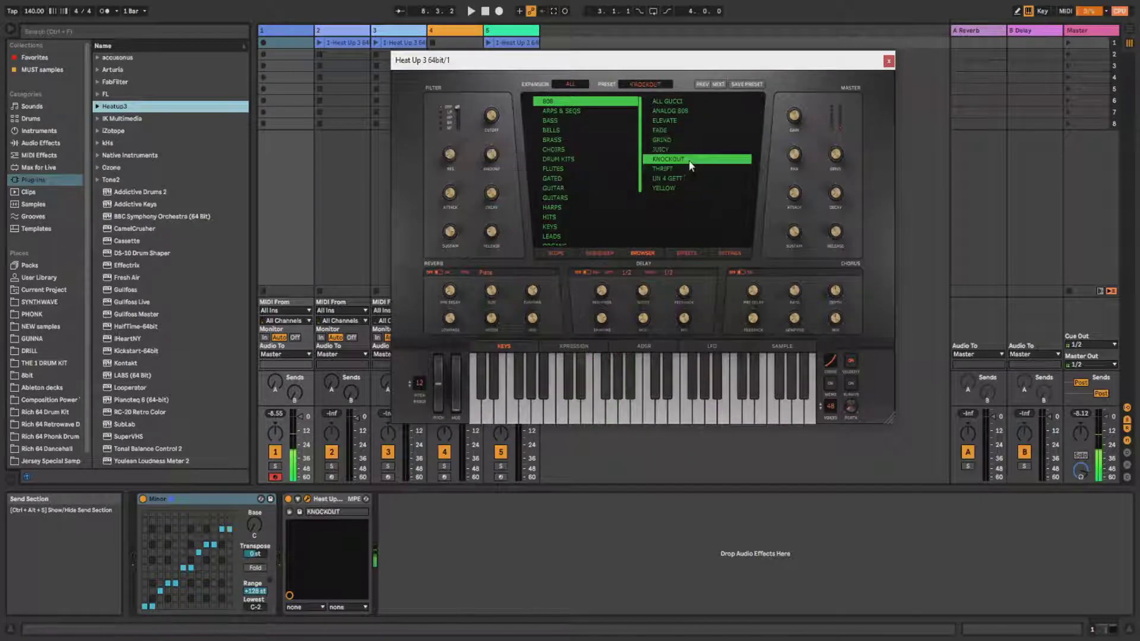
pyautogui.click(694, 178)
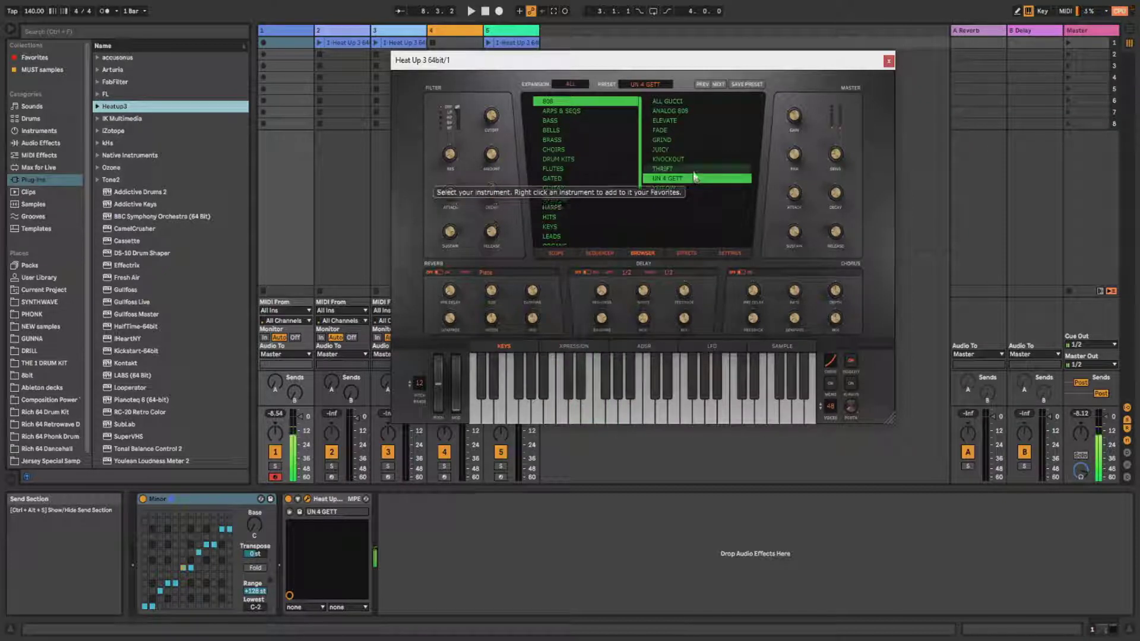
pyautogui.scroll(-3, 596, 205)
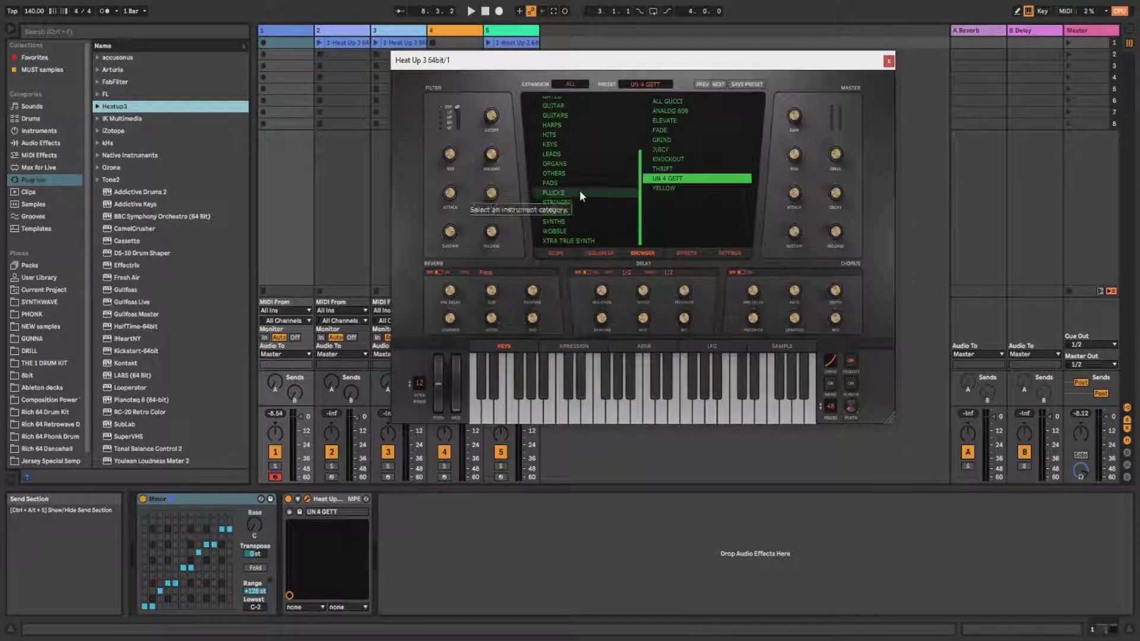
pyautogui.scroll(3, 580, 190)
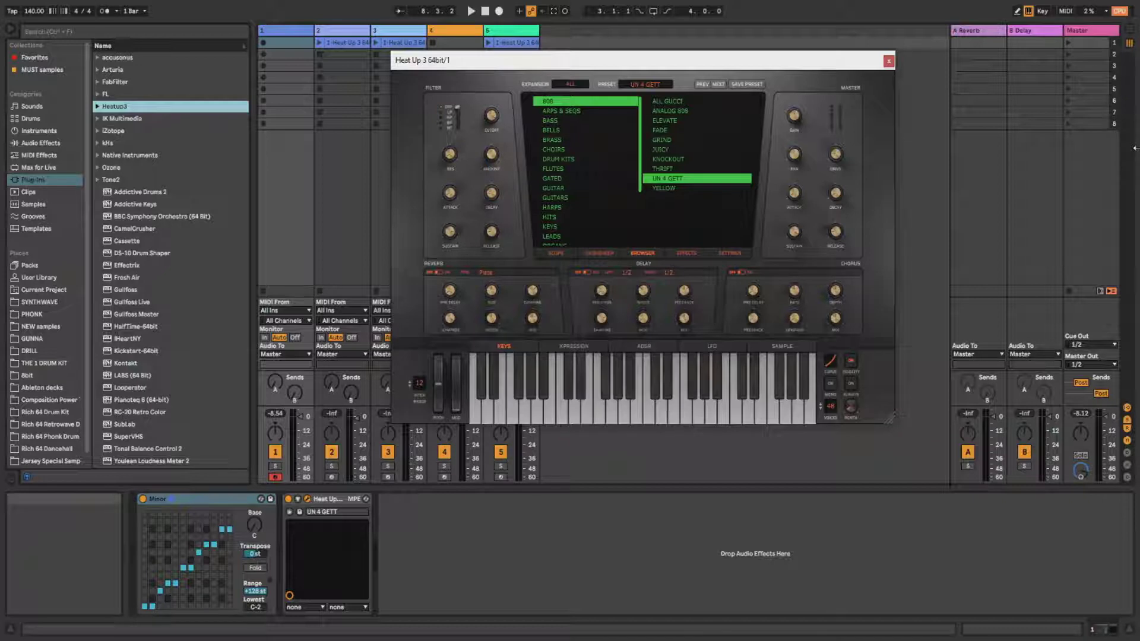
# View Heat Up 3's expression, ADSR, LFO and sample pages, then close the window.
pyautogui.click(578, 343)
pyautogui.click(671, 347)
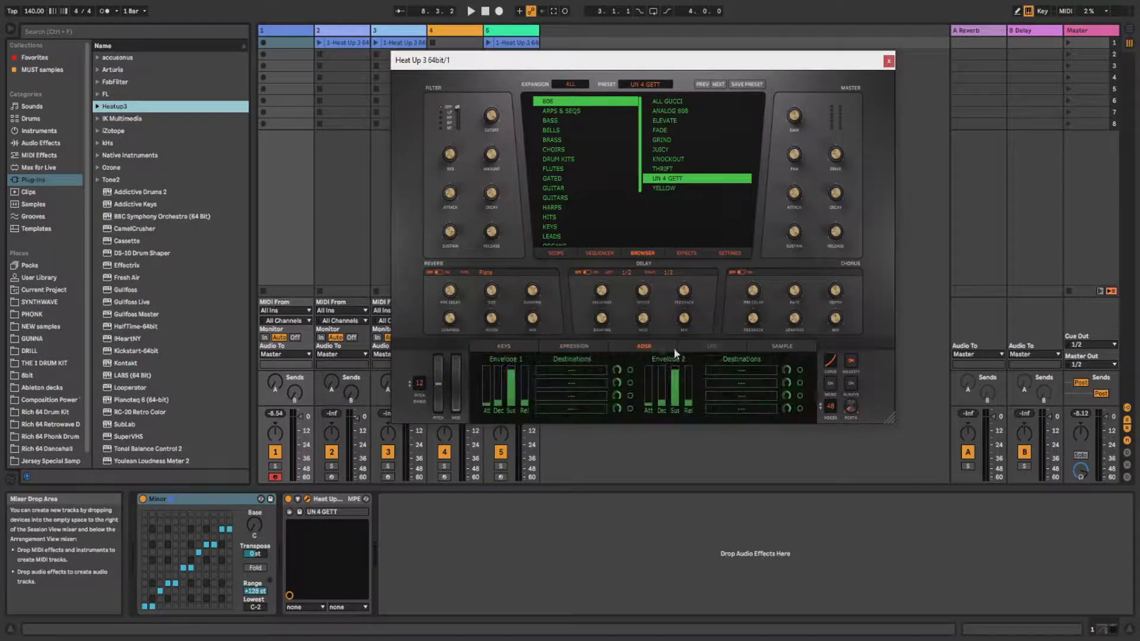
pyautogui.click(713, 347)
pyautogui.click(774, 347)
pyautogui.click(523, 347)
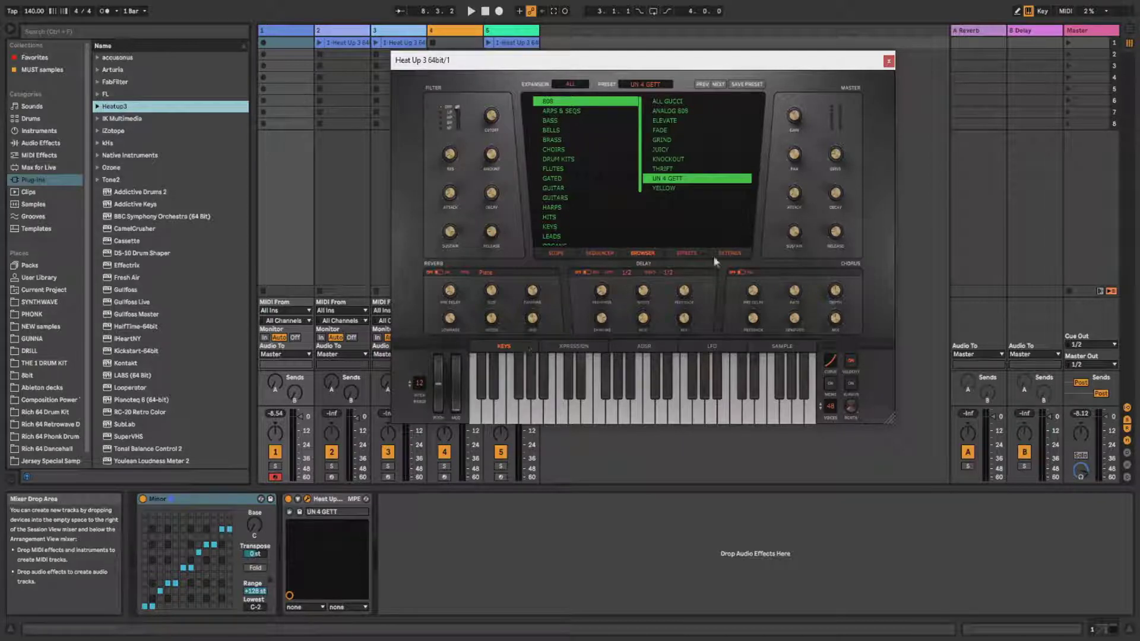
pyautogui.click(889, 61)
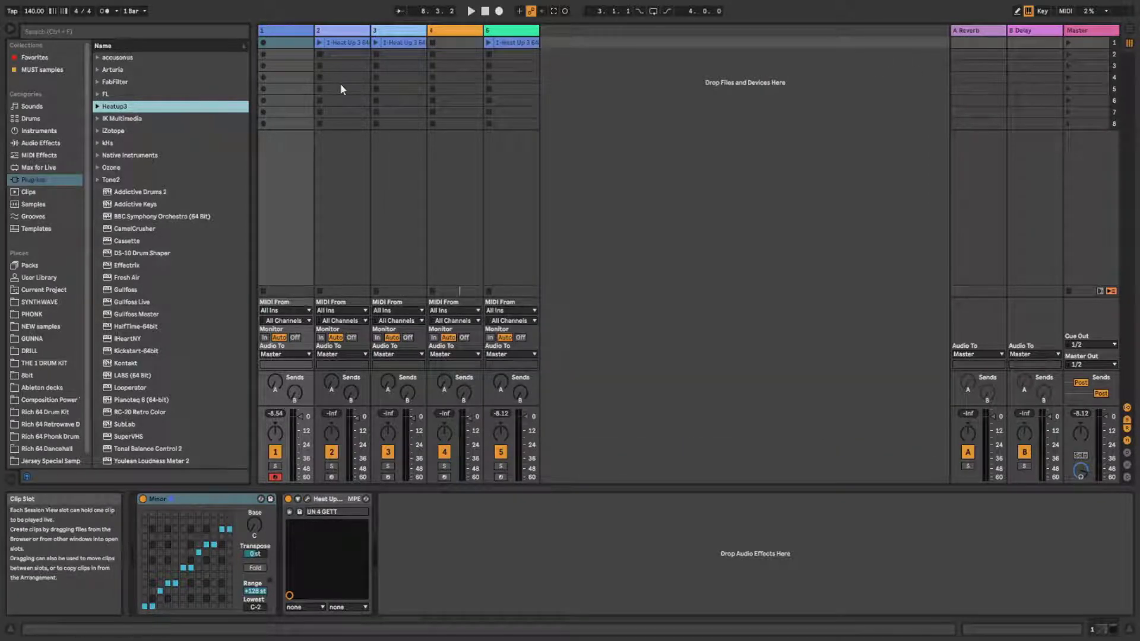
# Select track 2, view its RC-20 Retro Color window on the VHS preset, then close it.
pyautogui.click(335, 34)
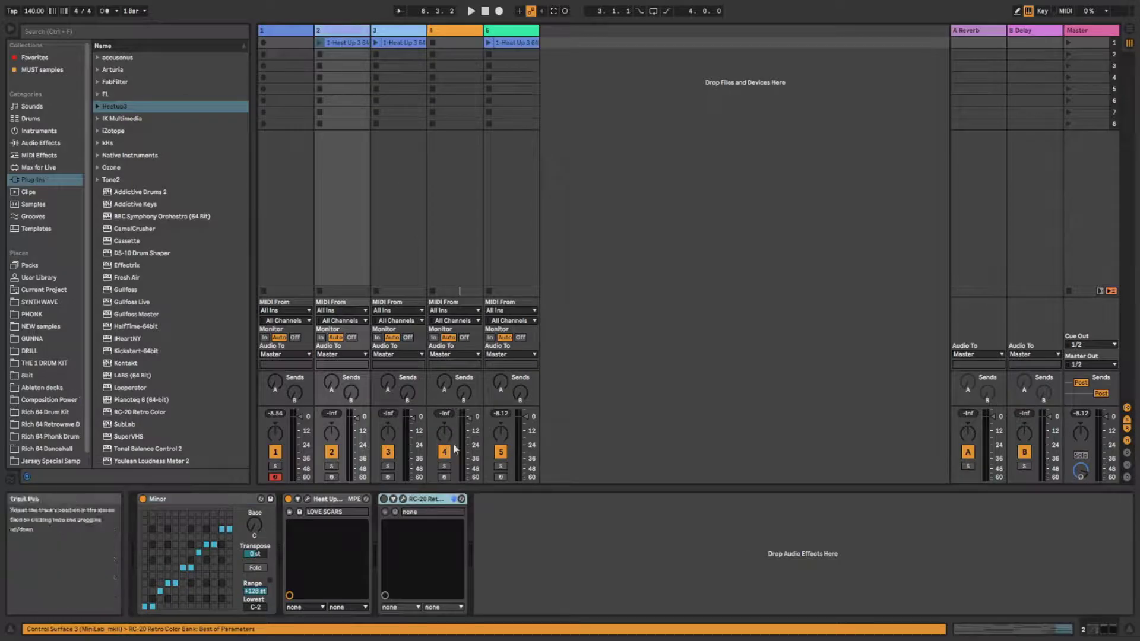
pyautogui.click(402, 499)
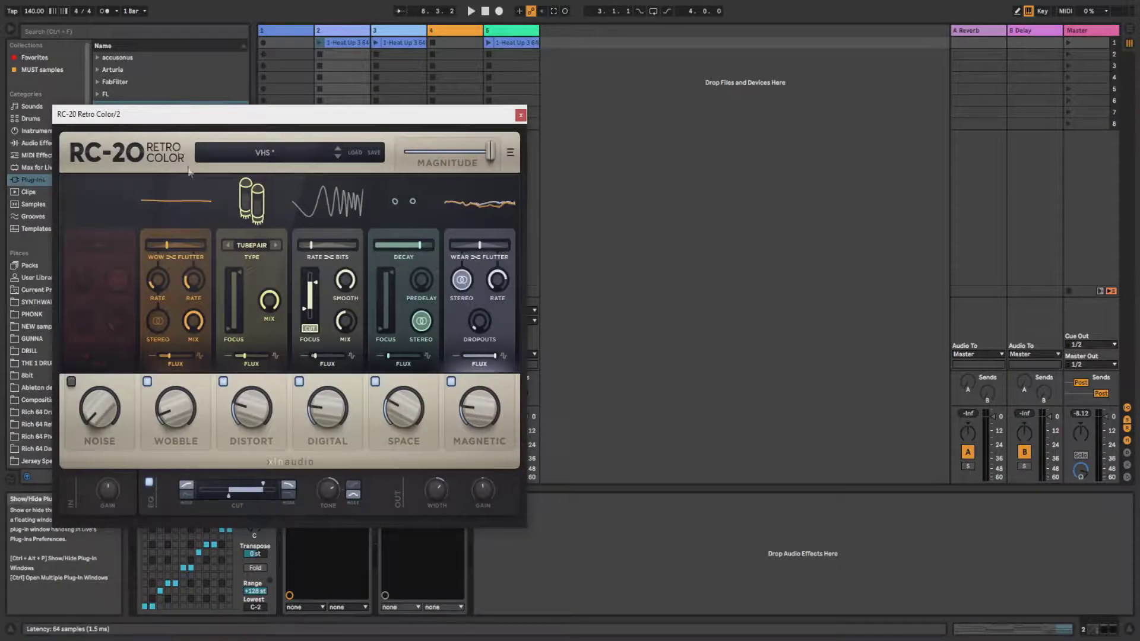
pyautogui.moveTo(172, 121); pyautogui.dragTo(374, 95)
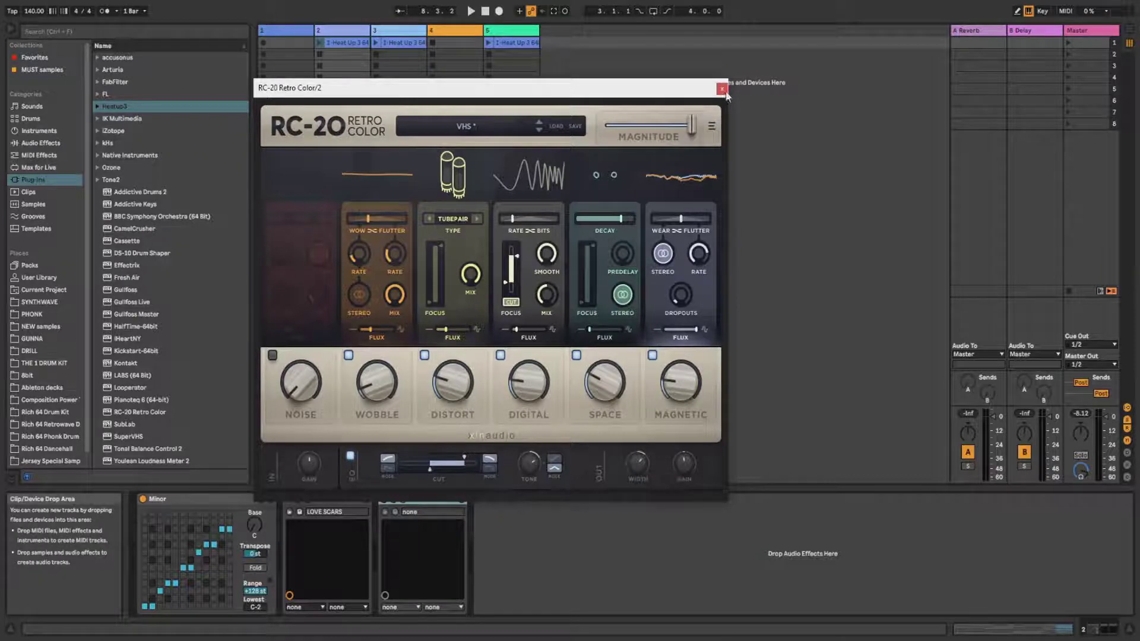
pyautogui.click(722, 89)
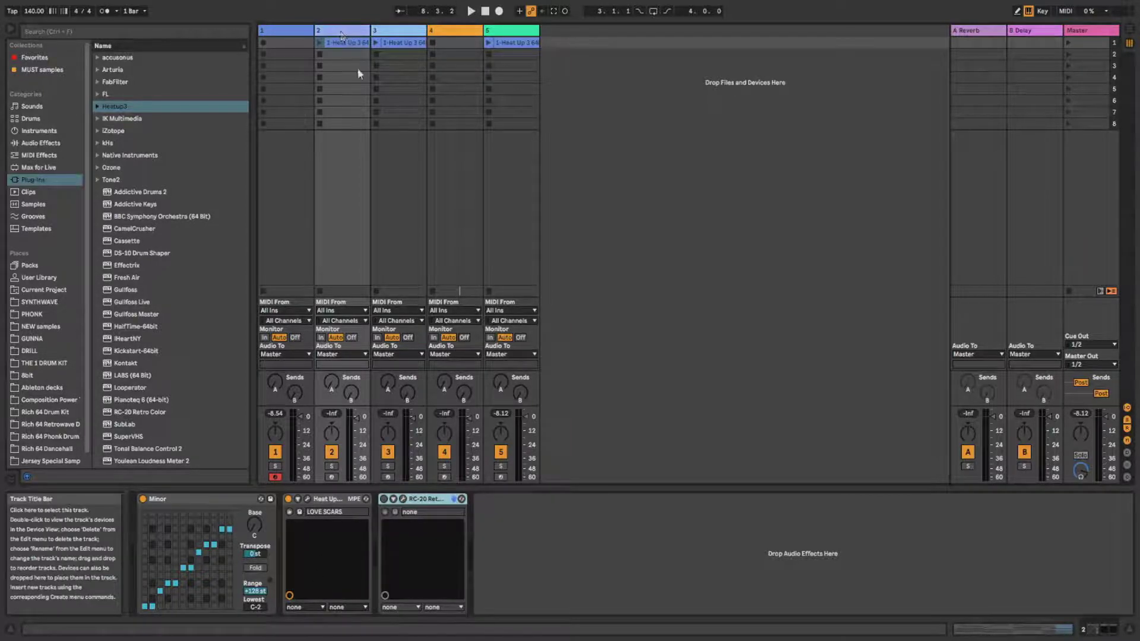
# Arm track 2, launch its clip, switch RC-20 on and reopen the RC-20 window.
pyautogui.click(333, 477)
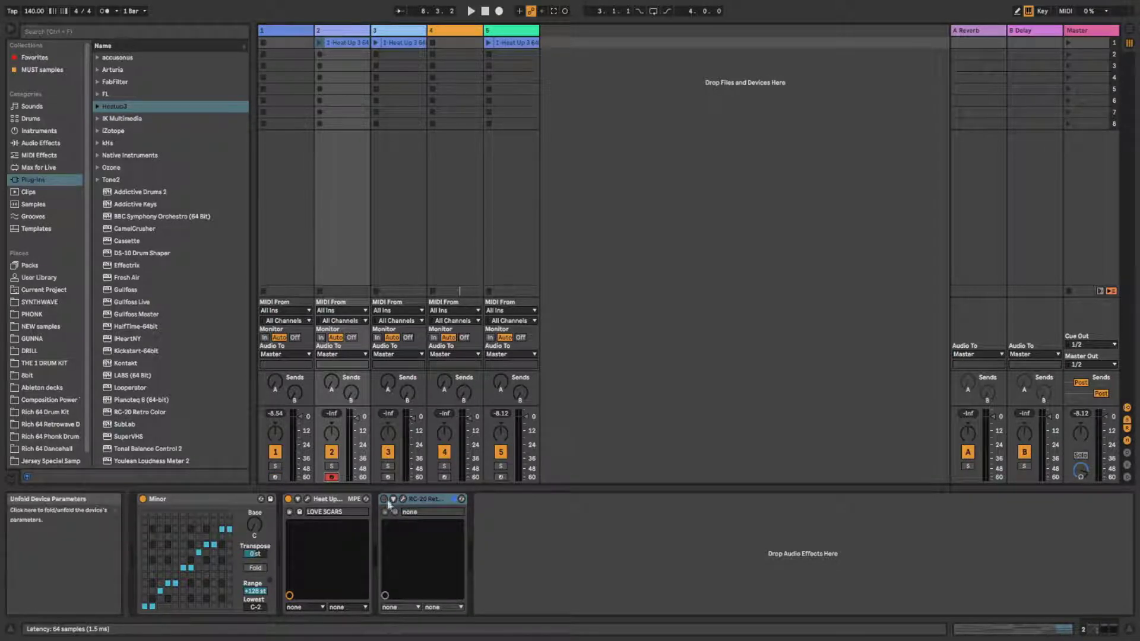
pyautogui.click(319, 43)
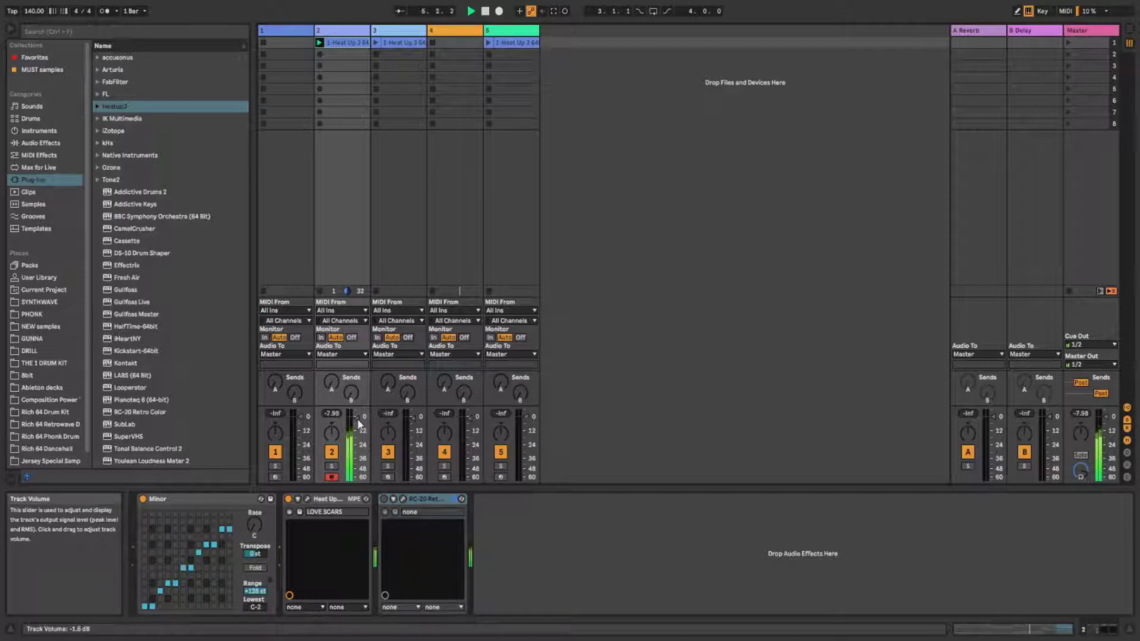
pyautogui.click(385, 499)
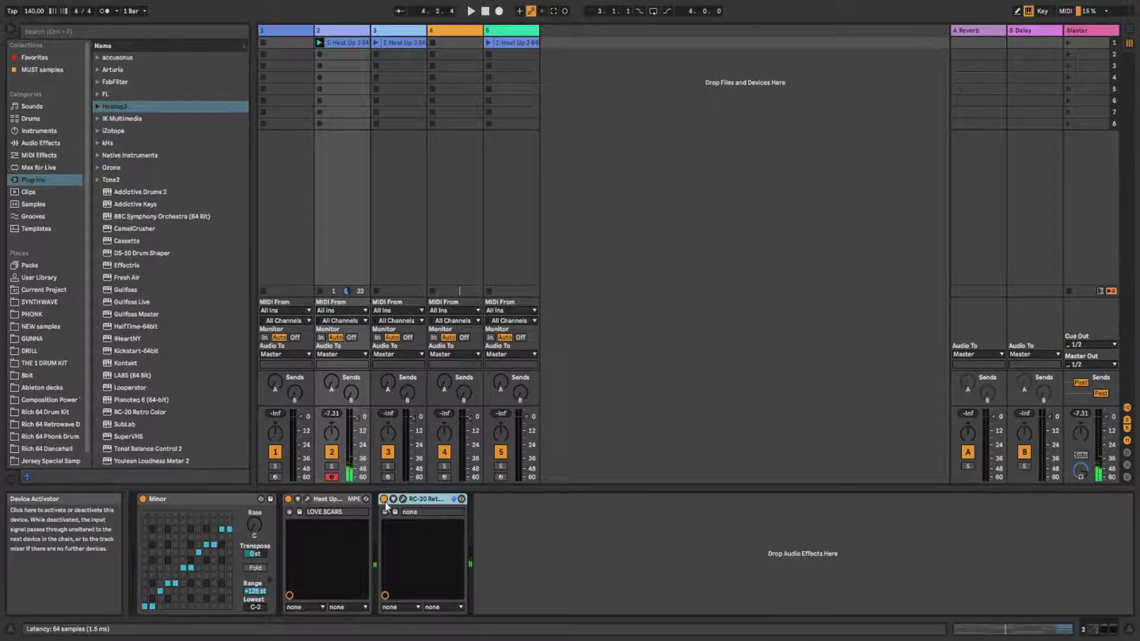
pyautogui.click(403, 500)
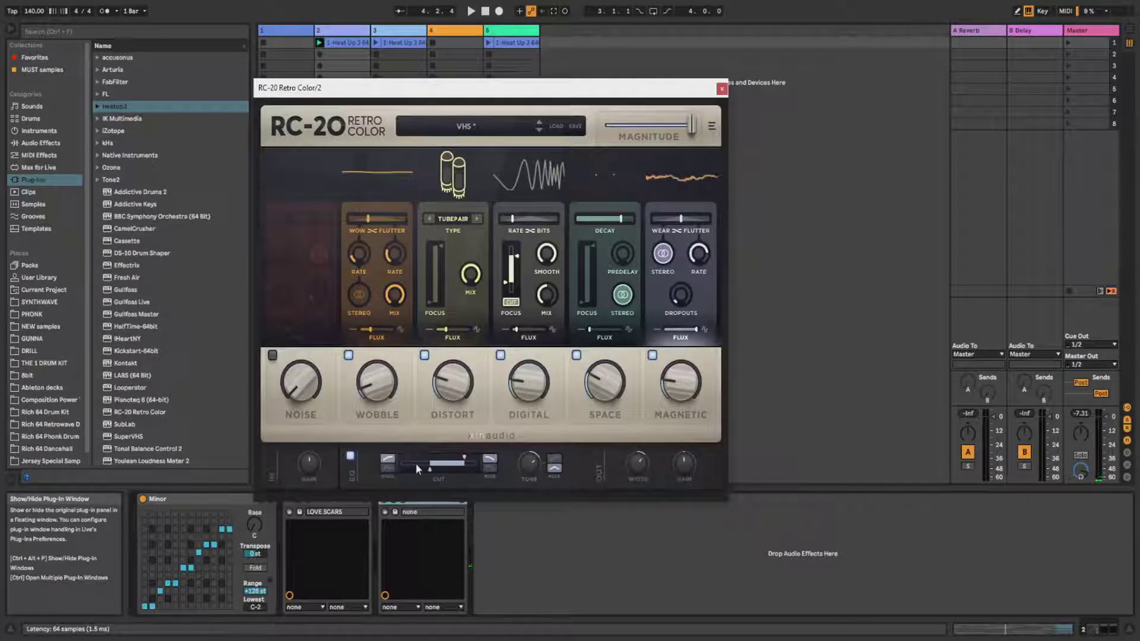
# Browse RC-20's user and all presets, then cancel to keep VHS loaded.
pyautogui.click(472, 126)
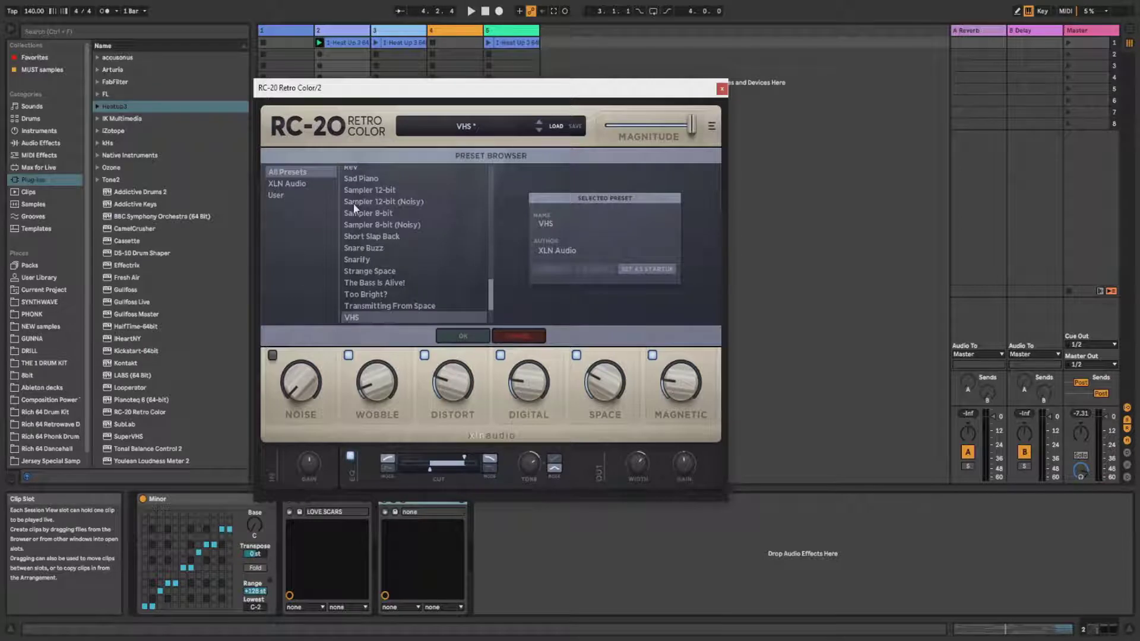
pyautogui.scroll(15, 399, 280)
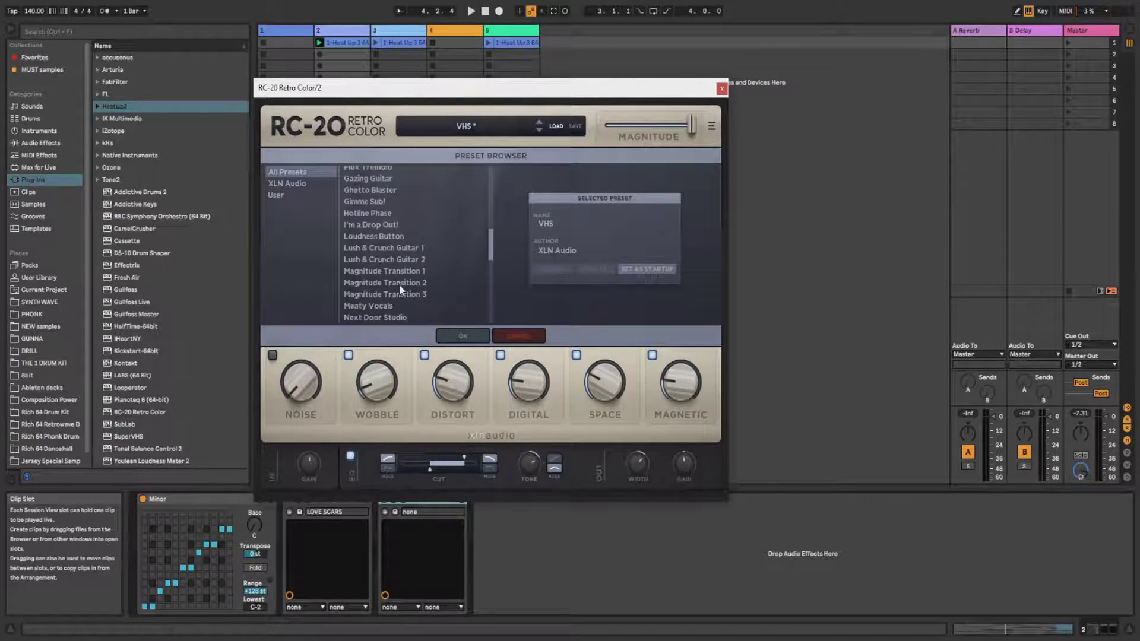
pyautogui.scroll(6, 399, 284)
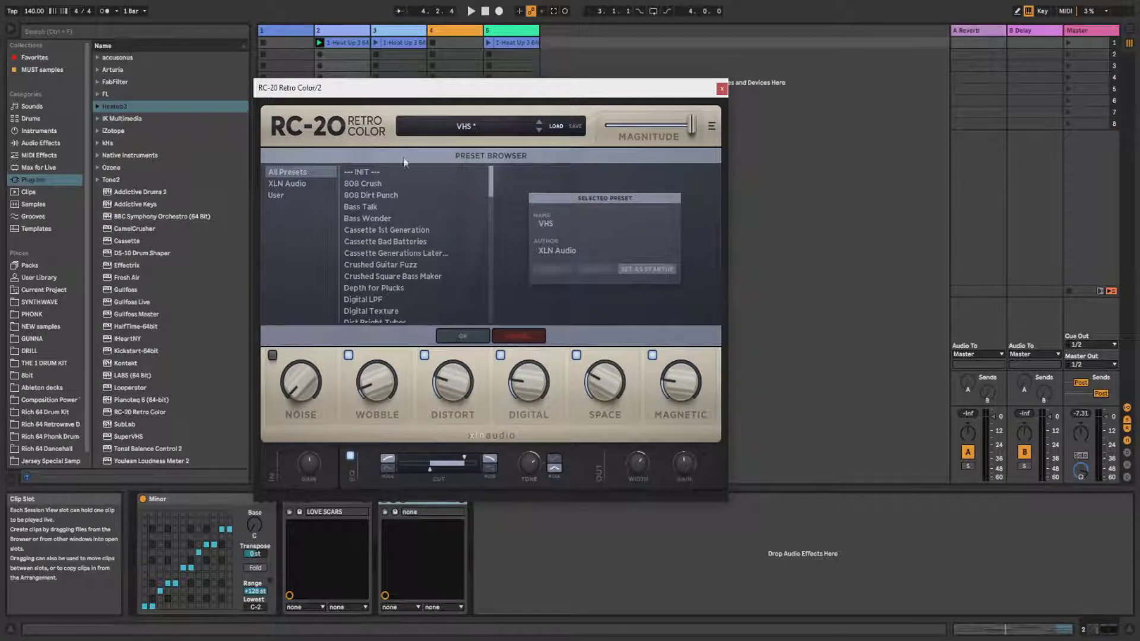
pyautogui.click(288, 195)
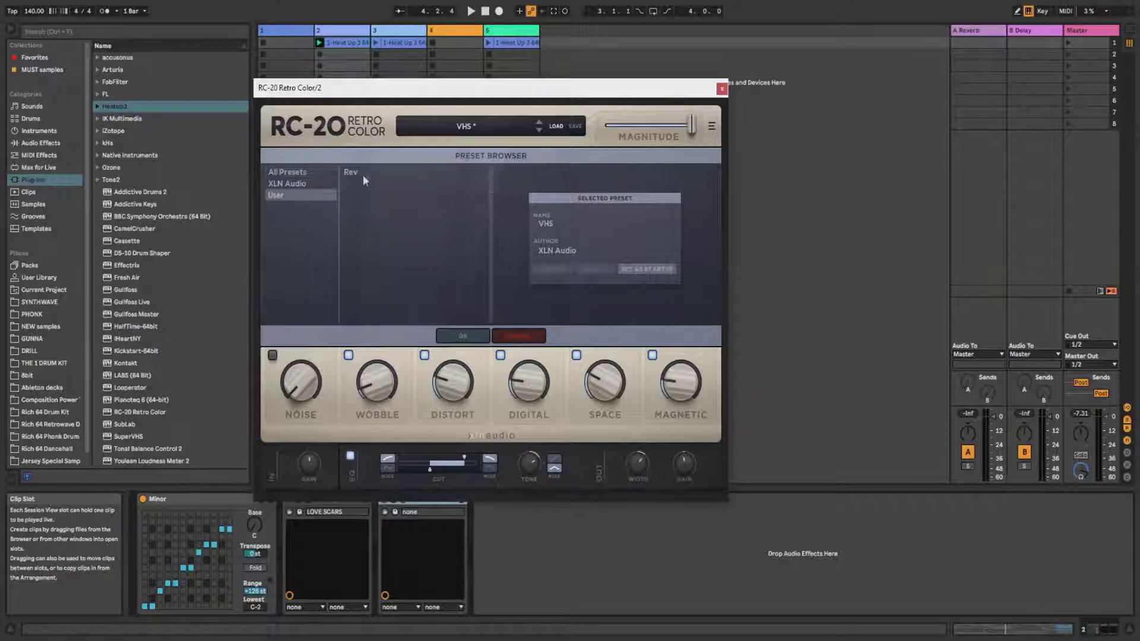
pyautogui.click(301, 174)
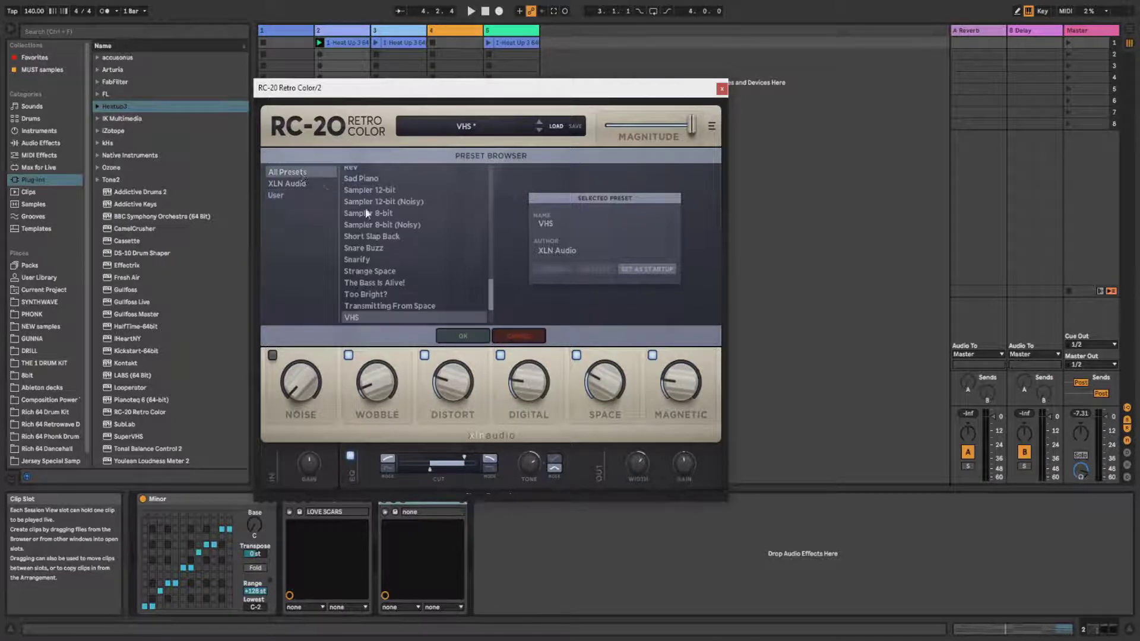
pyautogui.click(533, 340)
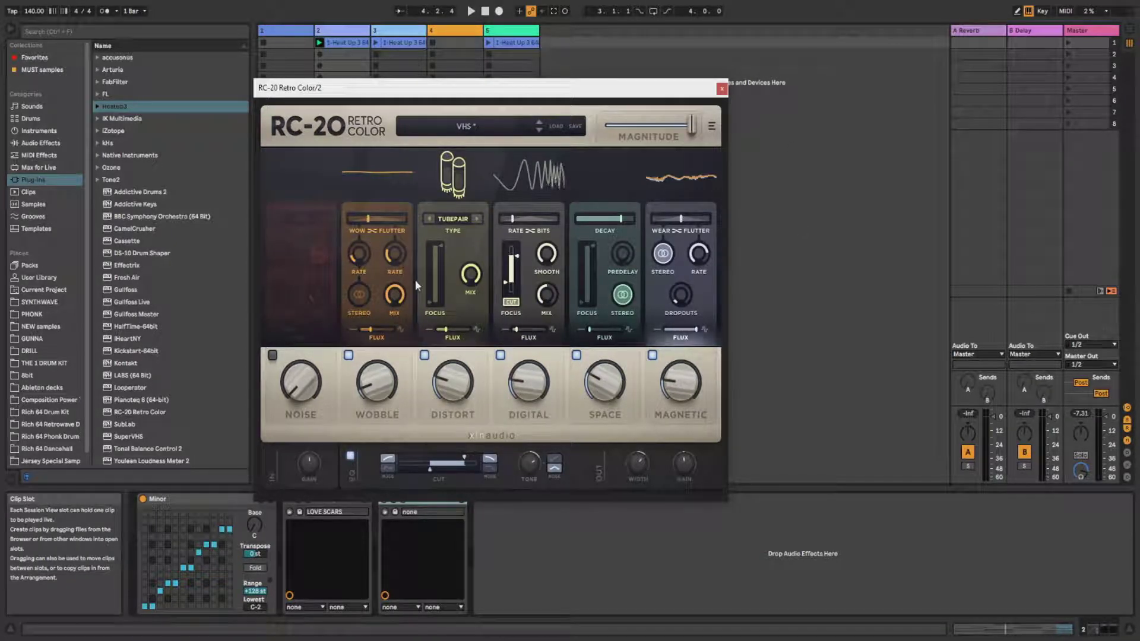
# Close RC-20, play and stop the beat, stop track 2's clip and select track 3.
pyautogui.click(722, 88)
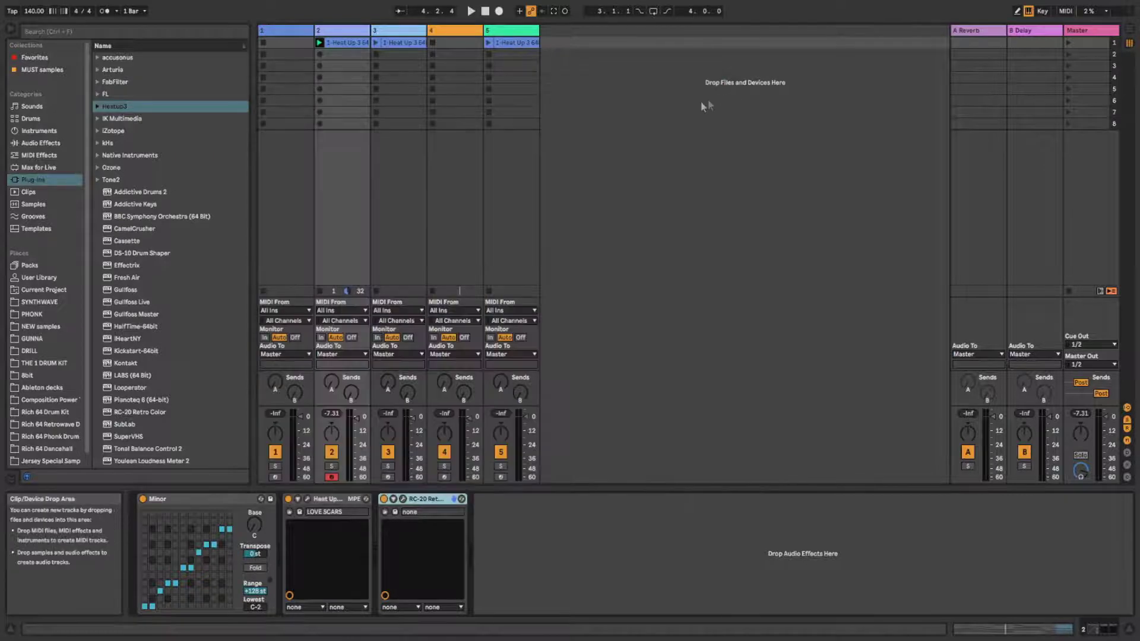
pyautogui.press('space')
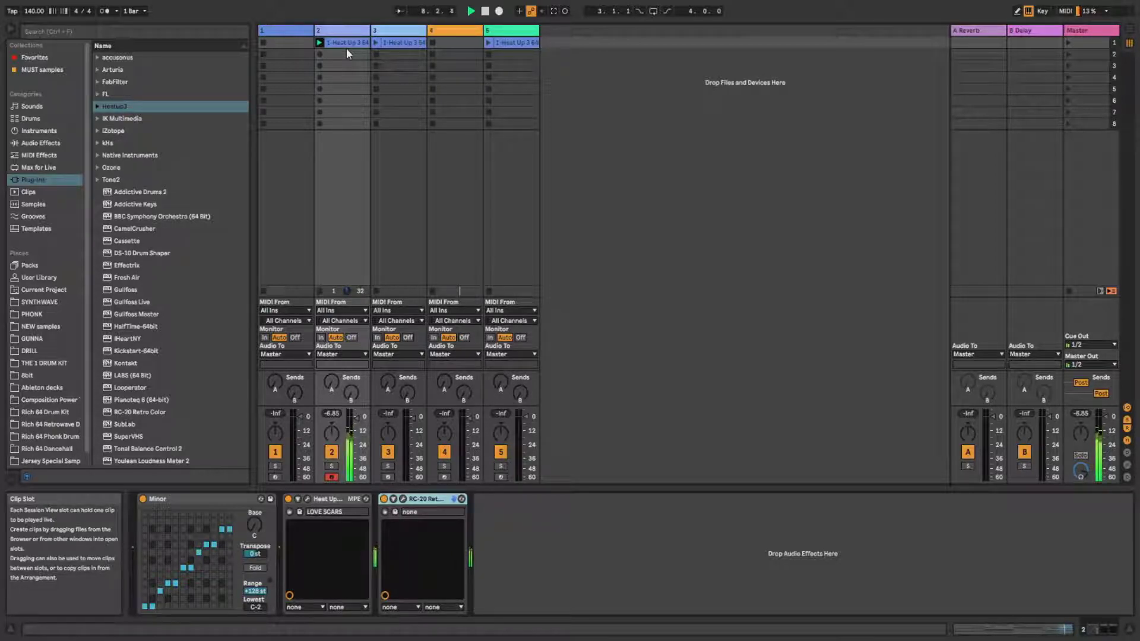
pyautogui.press('space')
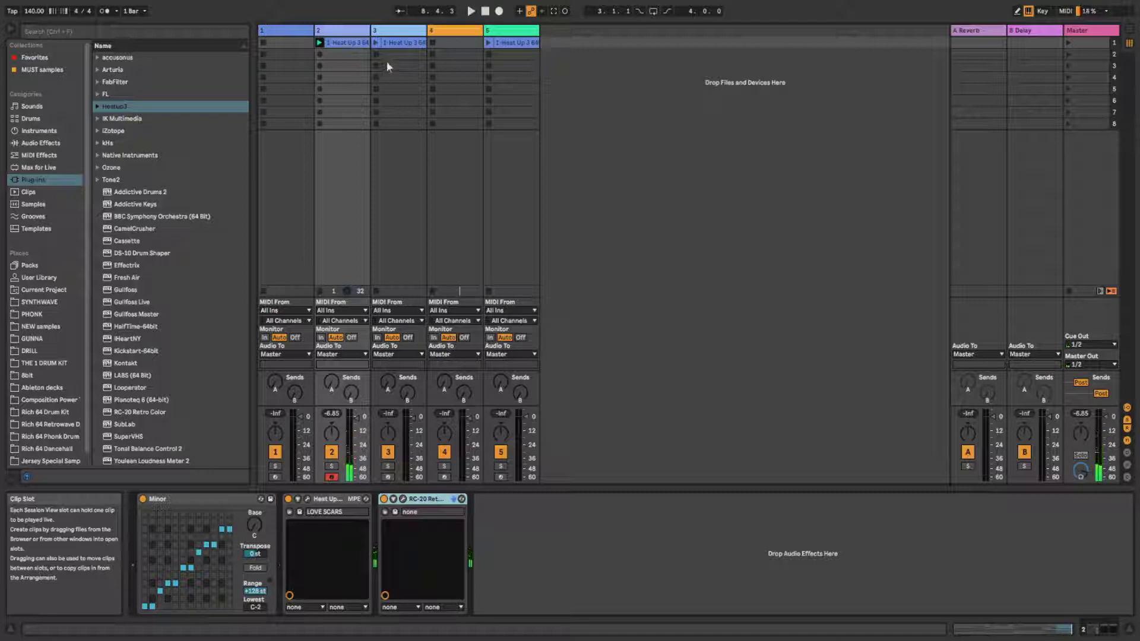
pyautogui.click(322, 291)
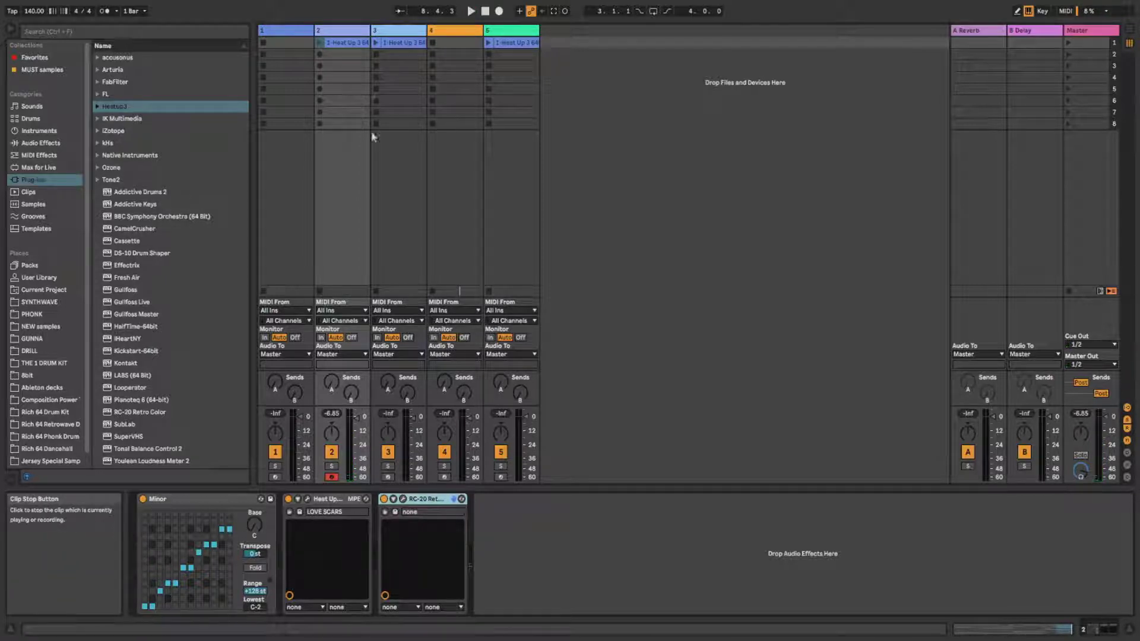
pyautogui.click(383, 33)
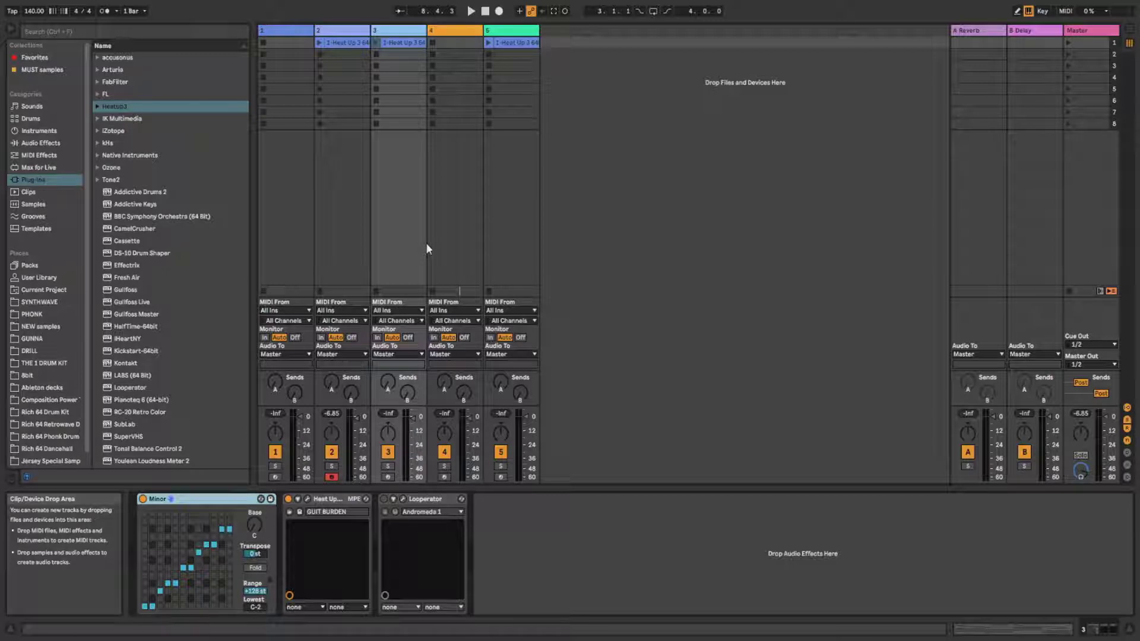
# Arm track 3, launch its clip, enable Looperator, restart playback and open Looperator's window.
pyautogui.click(388, 477)
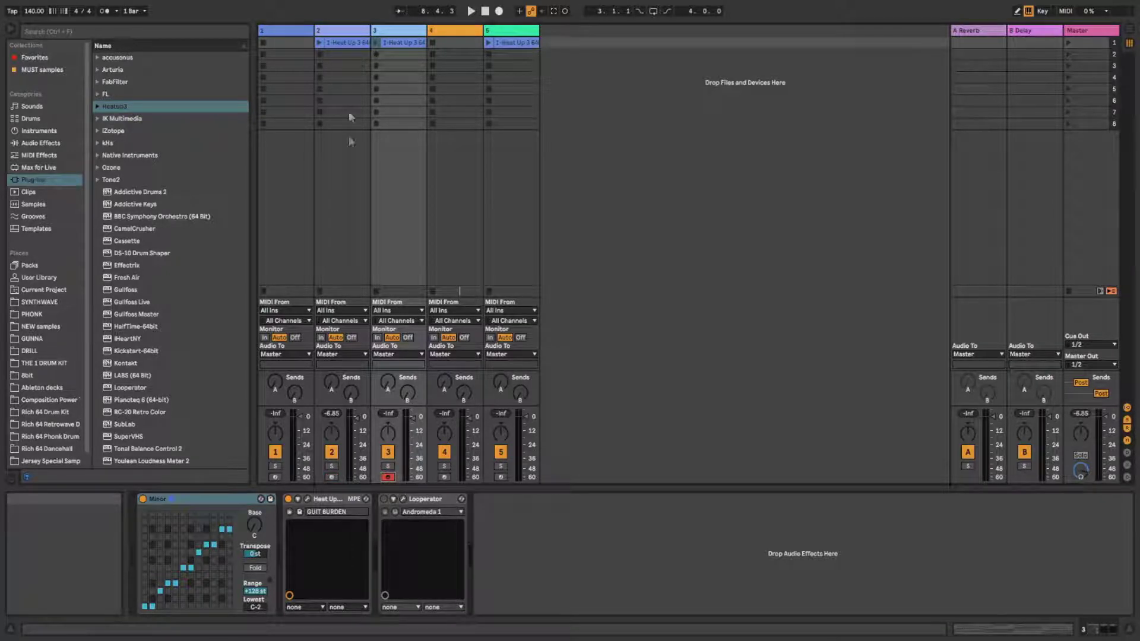
pyautogui.click(376, 43)
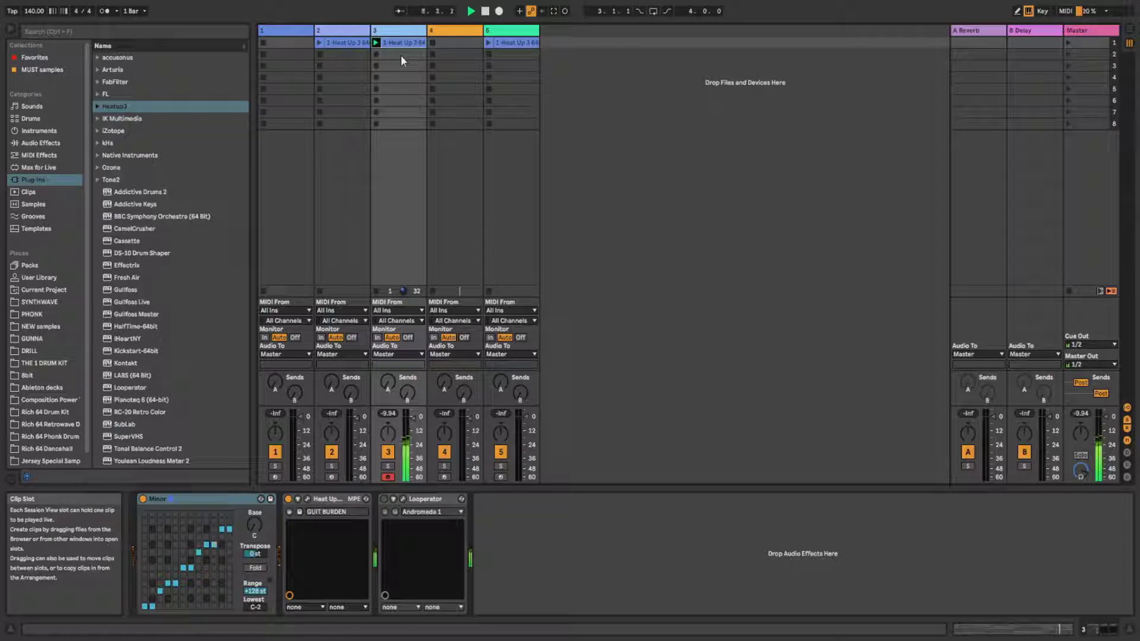
pyautogui.click(383, 499)
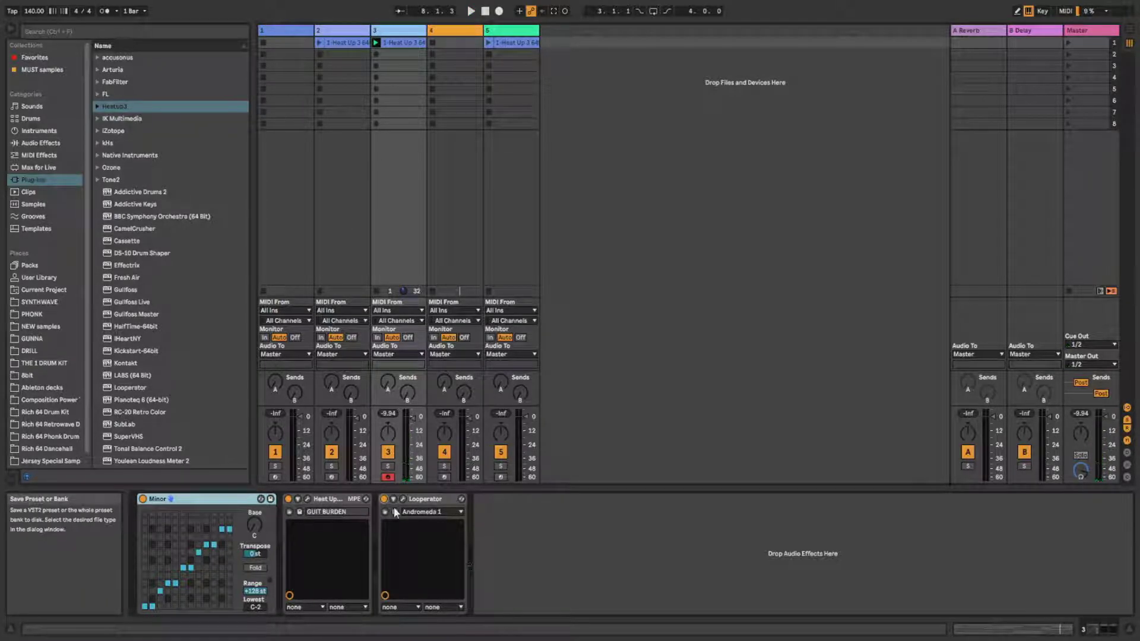
pyautogui.press('space')
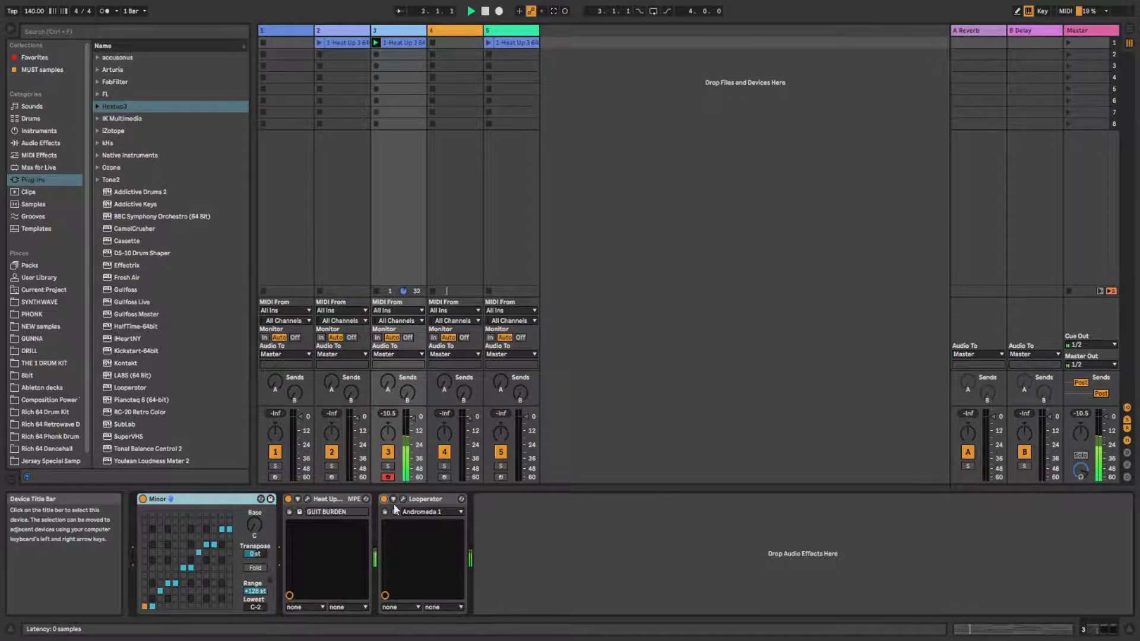
pyautogui.click(403, 499)
pyautogui.moveTo(321, 148); pyautogui.dragTo(433, 73)
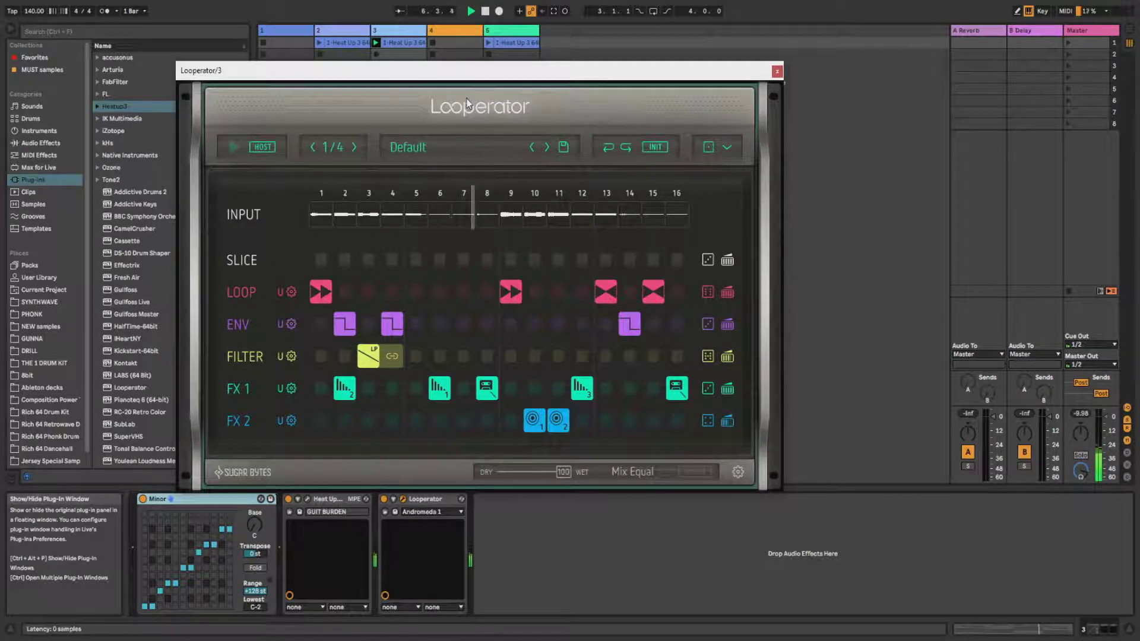
# Stop playback and inspect Looperator's FX 1 settings and step-5 effect chooser without changes.
pyautogui.click(486, 13)
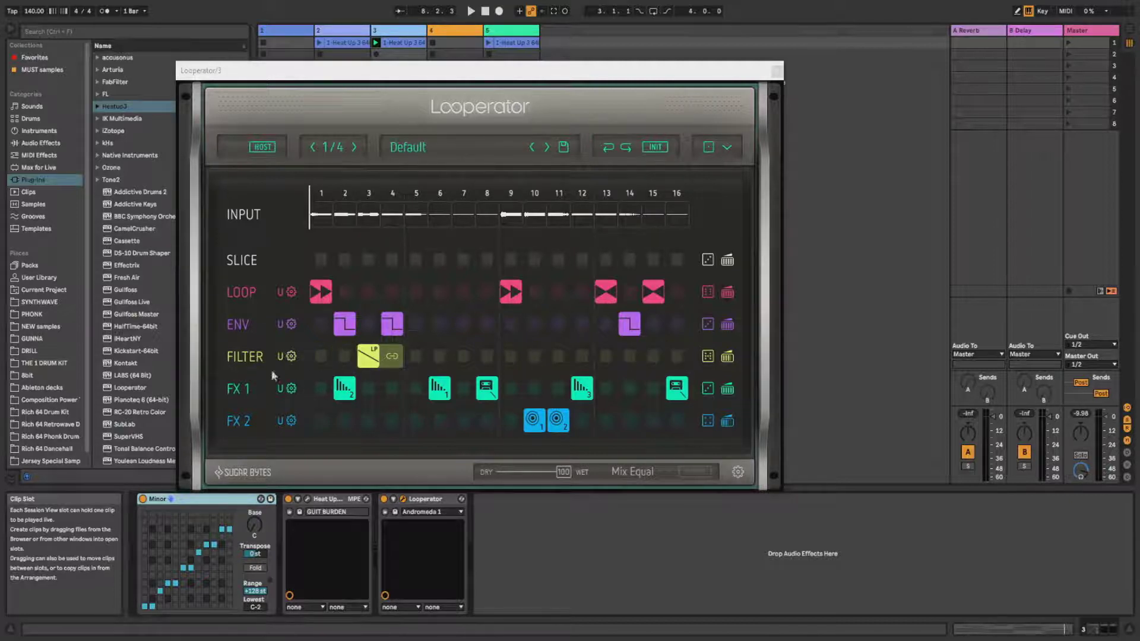
pyautogui.click(241, 399)
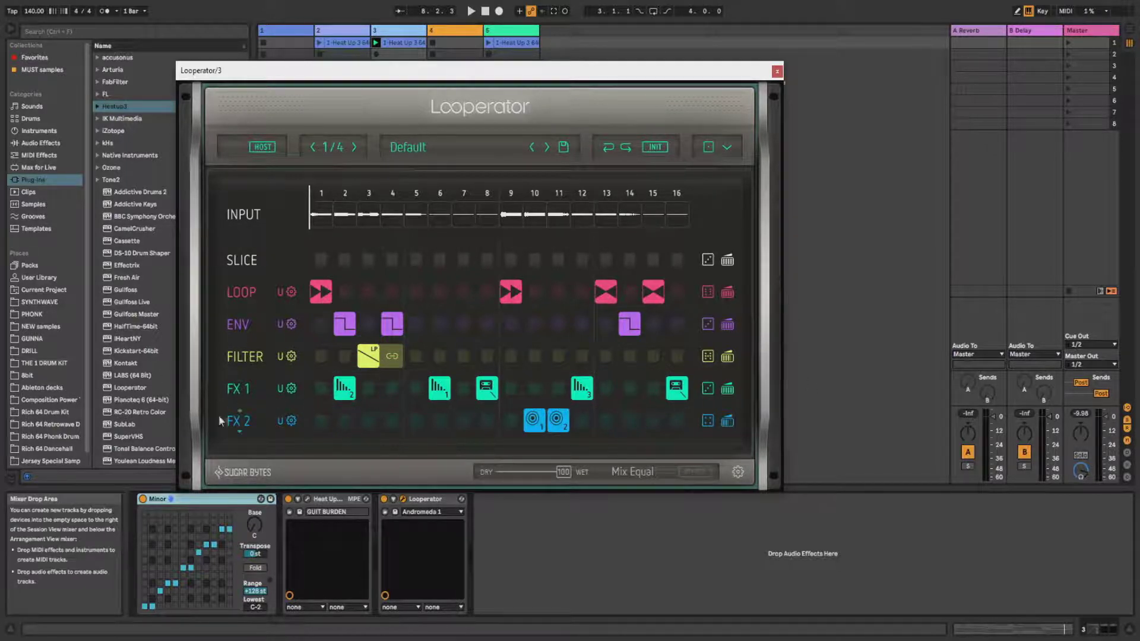
pyautogui.click(288, 391)
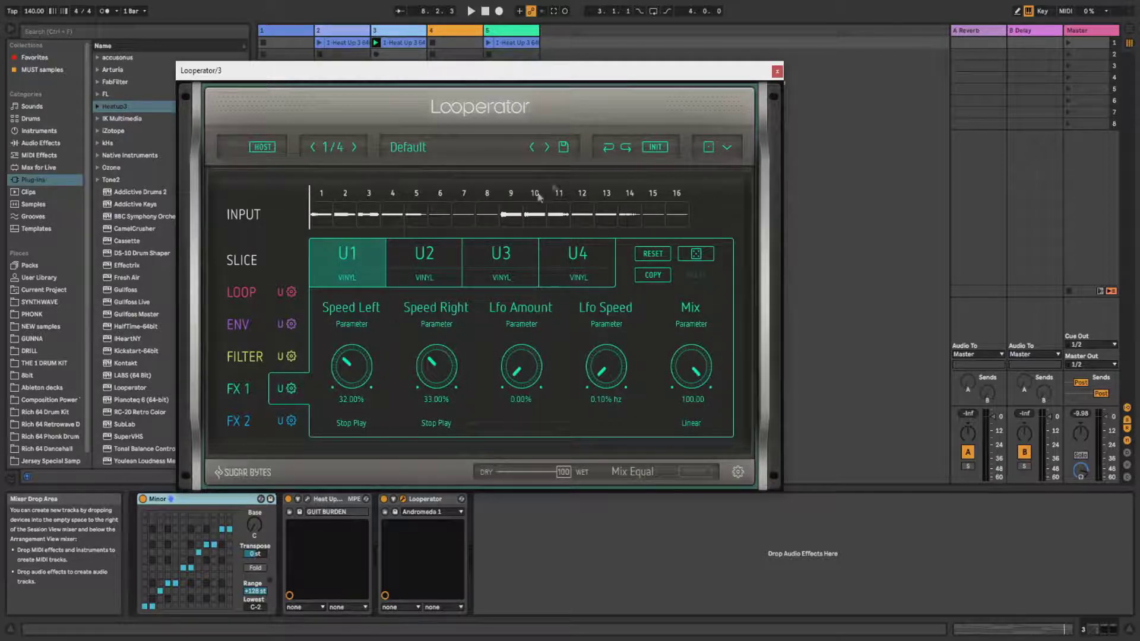
pyautogui.click(294, 383)
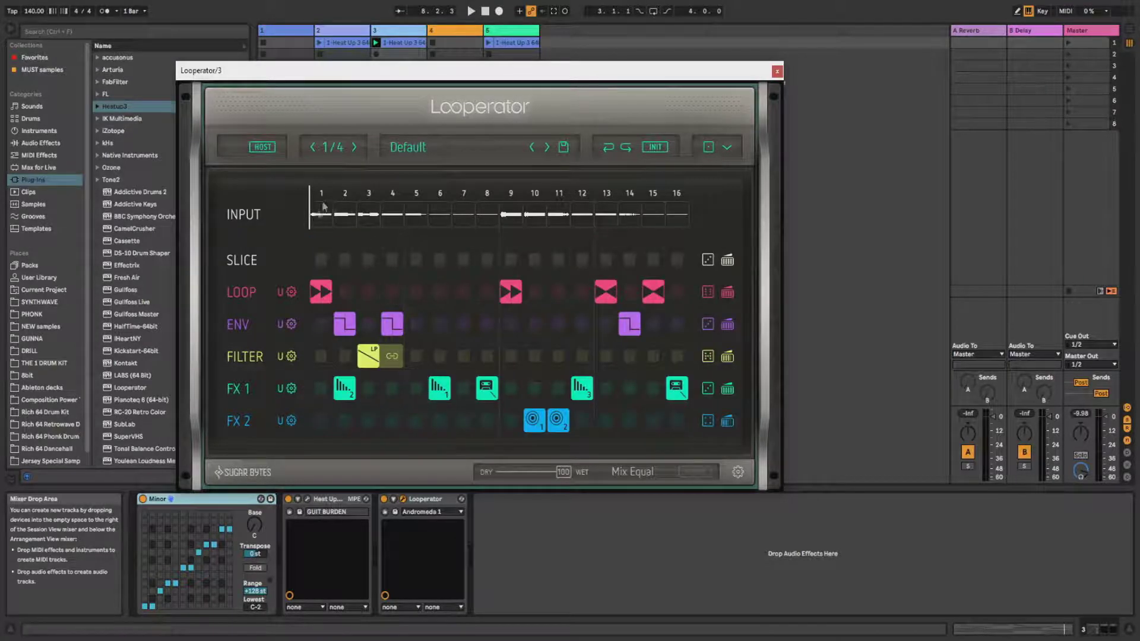
pyautogui.click(415, 389)
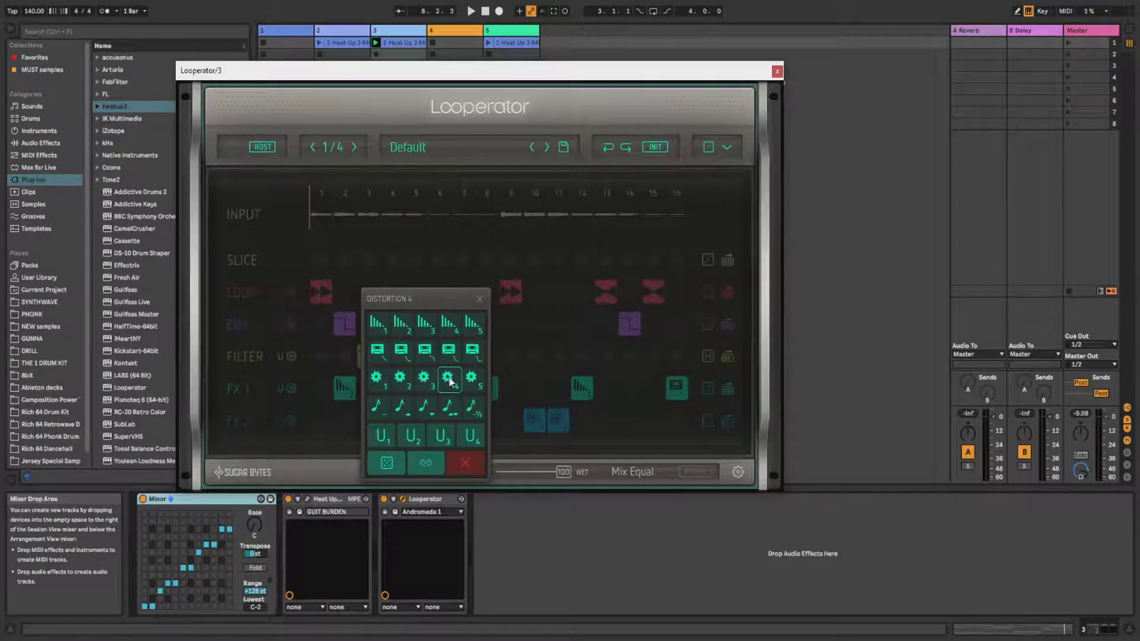
pyautogui.click(488, 248)
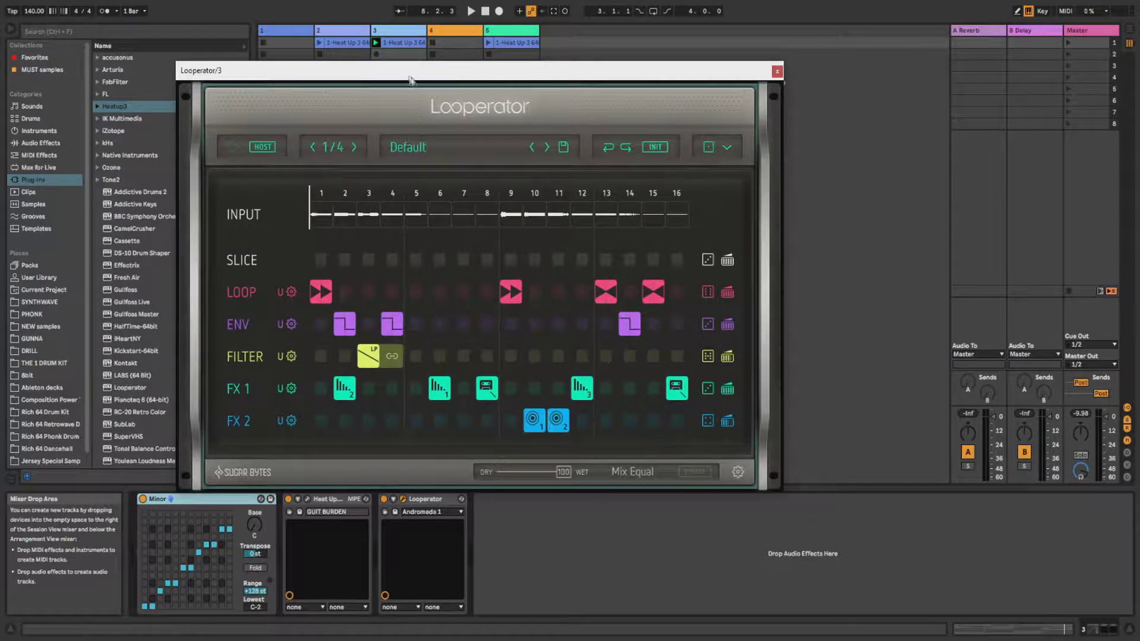
pyautogui.moveTo(412, 79); pyautogui.dragTo(574, 78)
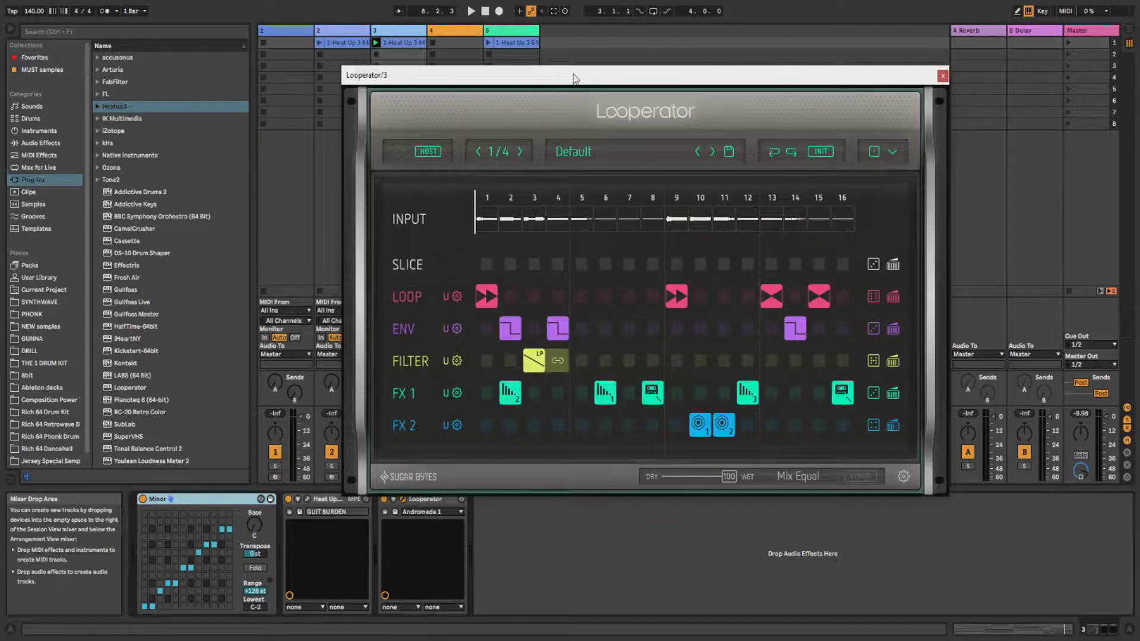
pyautogui.click(579, 155)
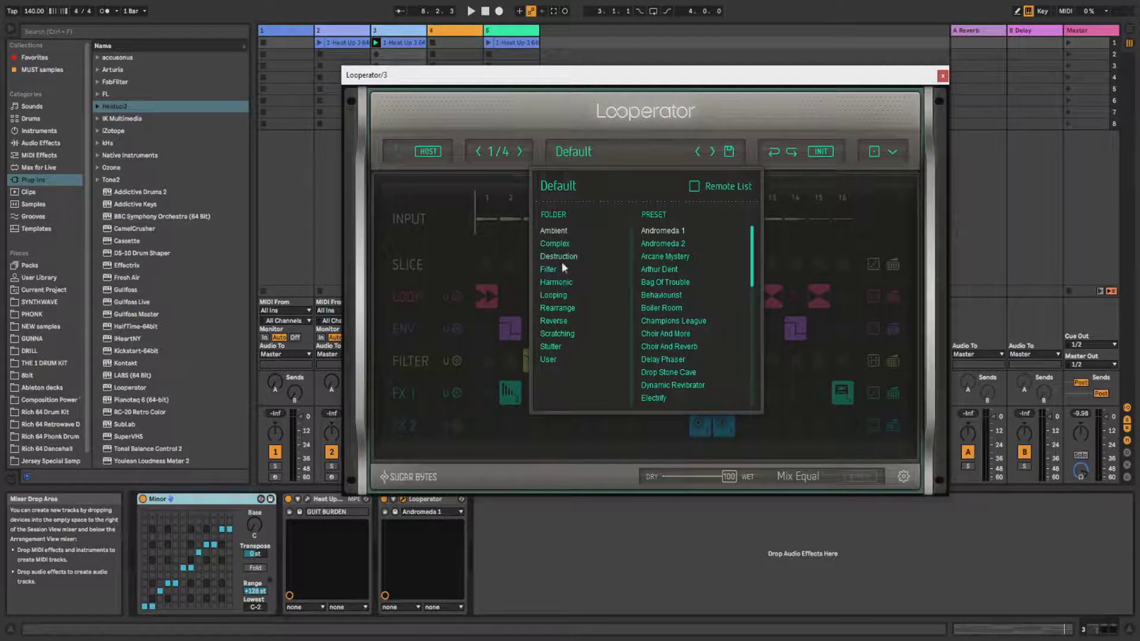
pyautogui.click(554, 322)
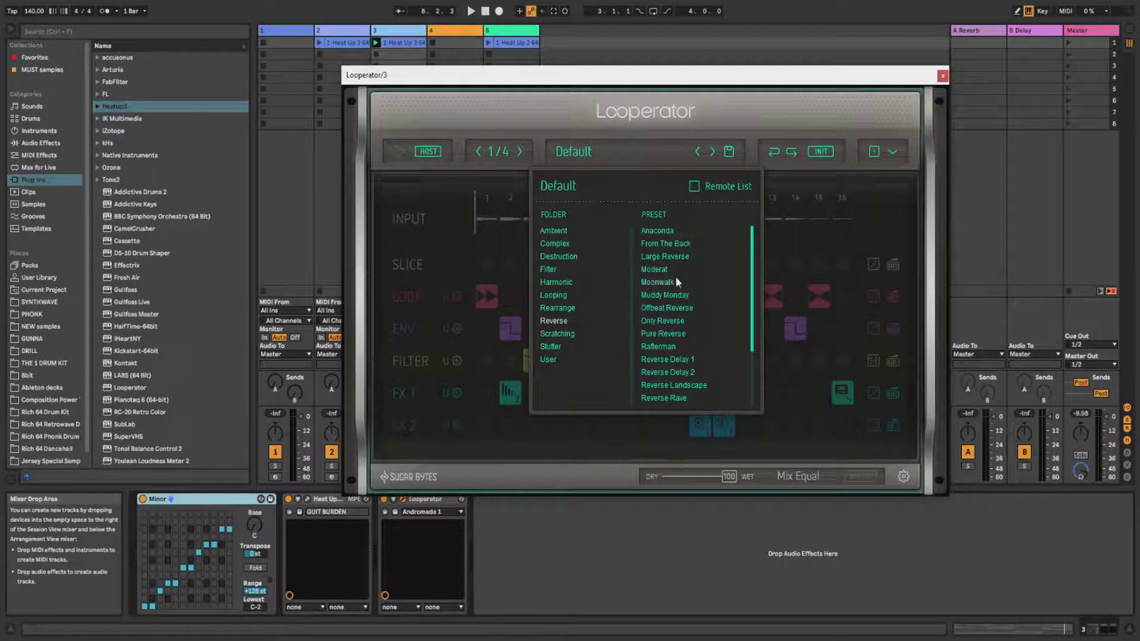
pyautogui.scroll(-2, 679, 333)
pyautogui.scroll(-2, 677, 339)
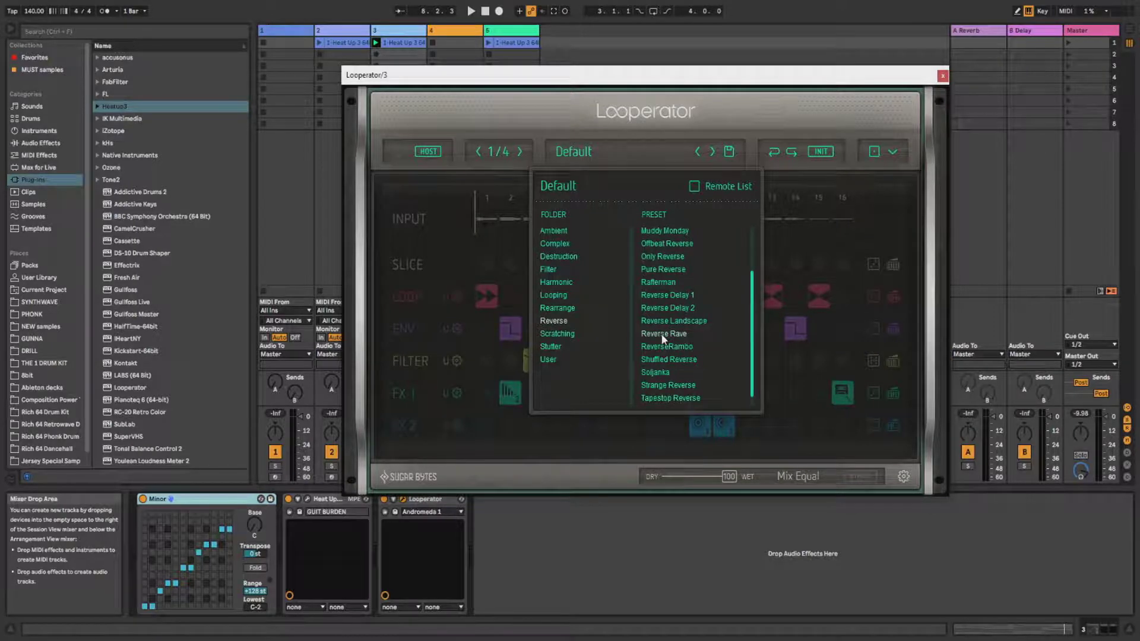
pyautogui.click(796, 245)
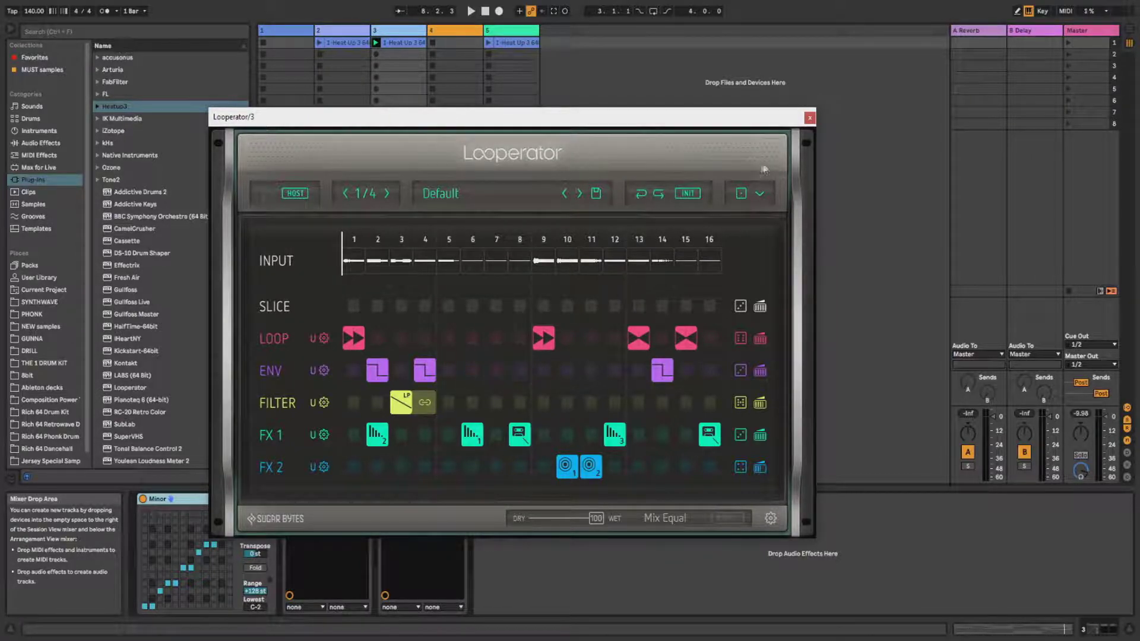
# Play track 3 with Looperator bypassed then re-enabled, stop its clip and disarm it.
pyautogui.click(808, 118)
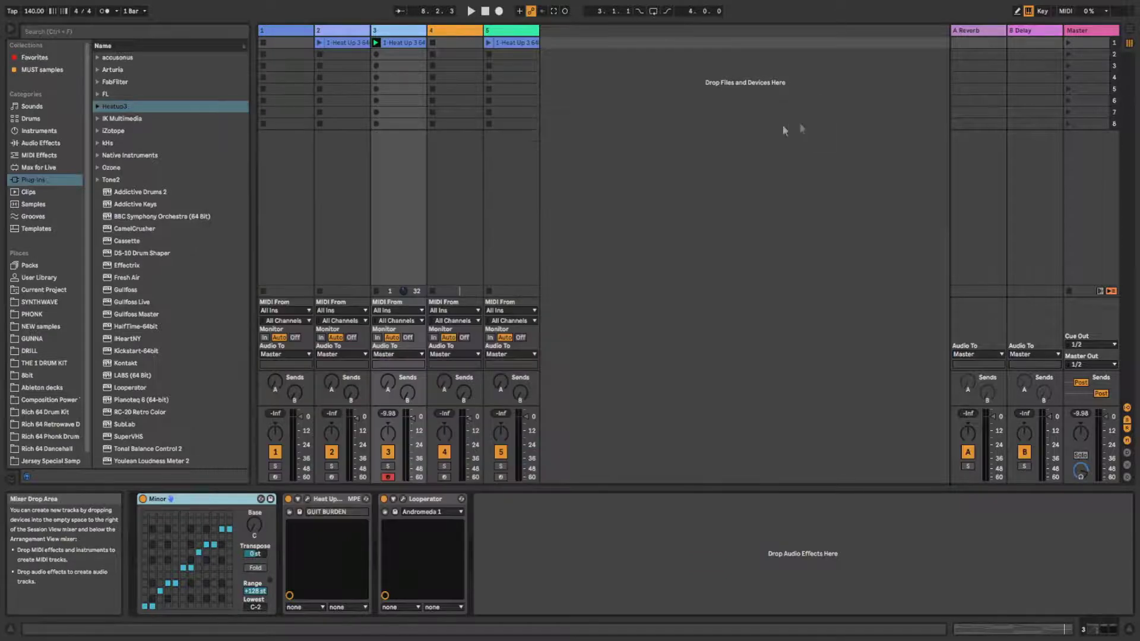
pyautogui.click(471, 11)
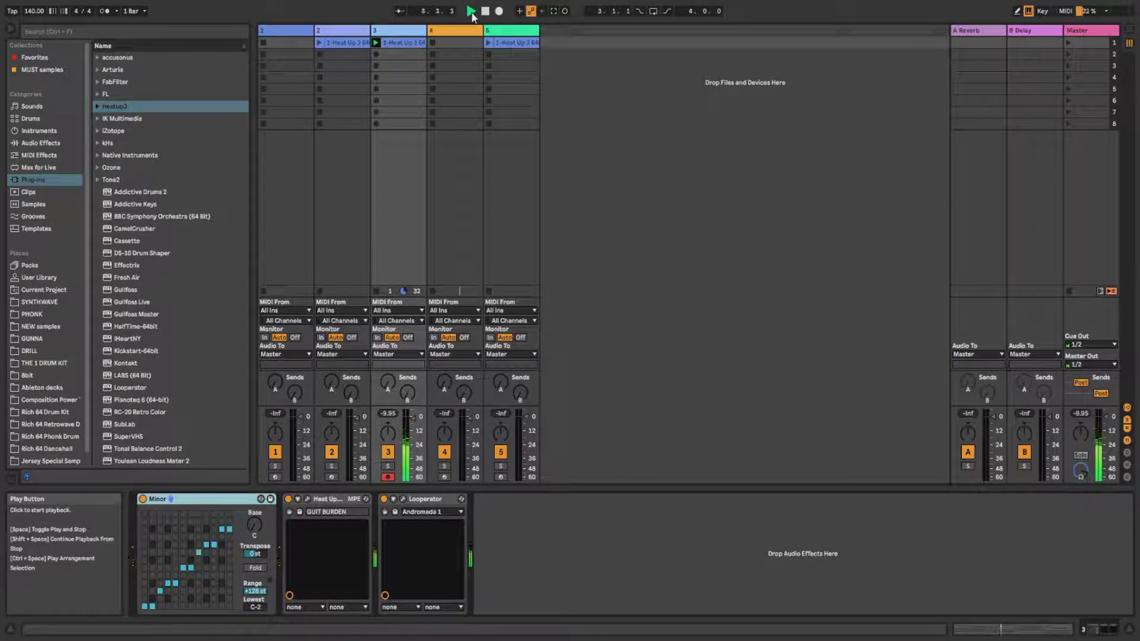
pyautogui.click(383, 500)
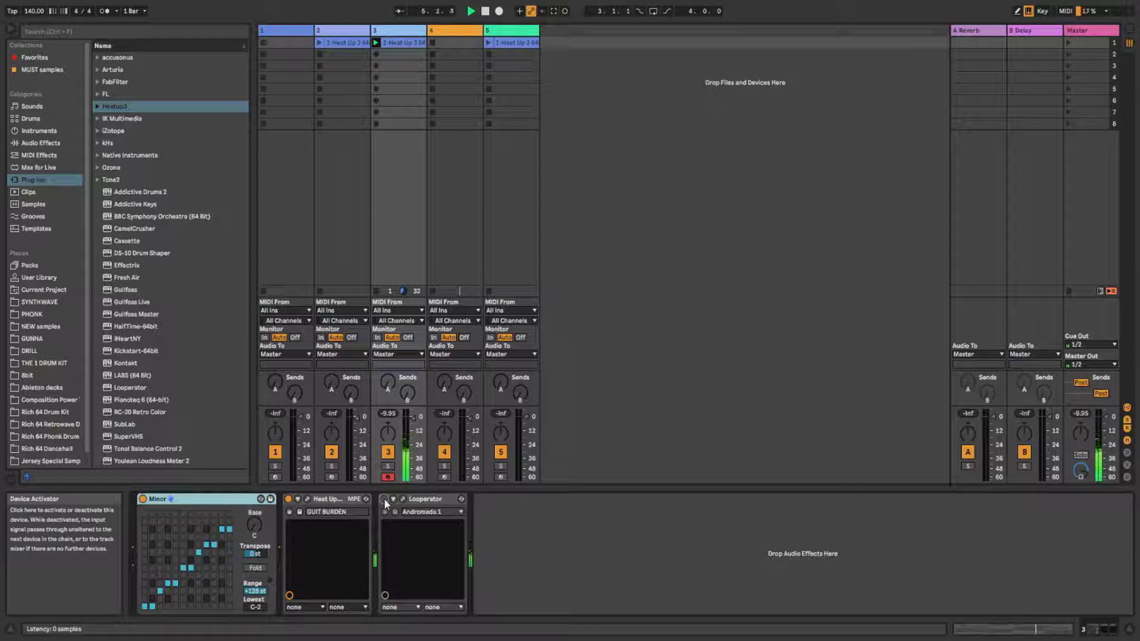
pyautogui.click(383, 499)
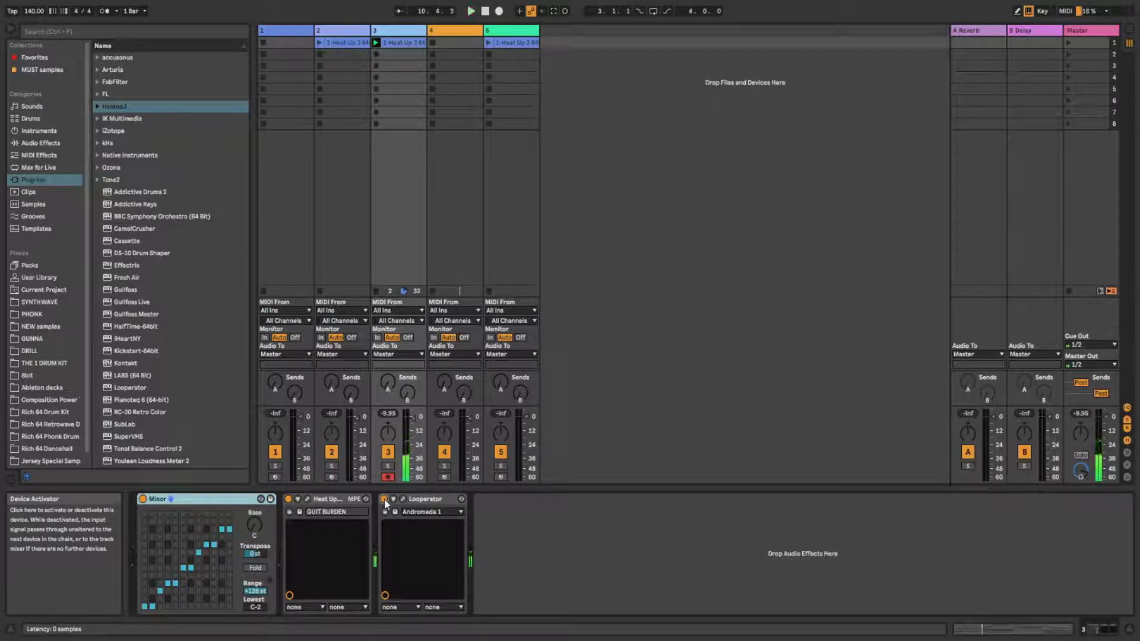
pyautogui.click(377, 290)
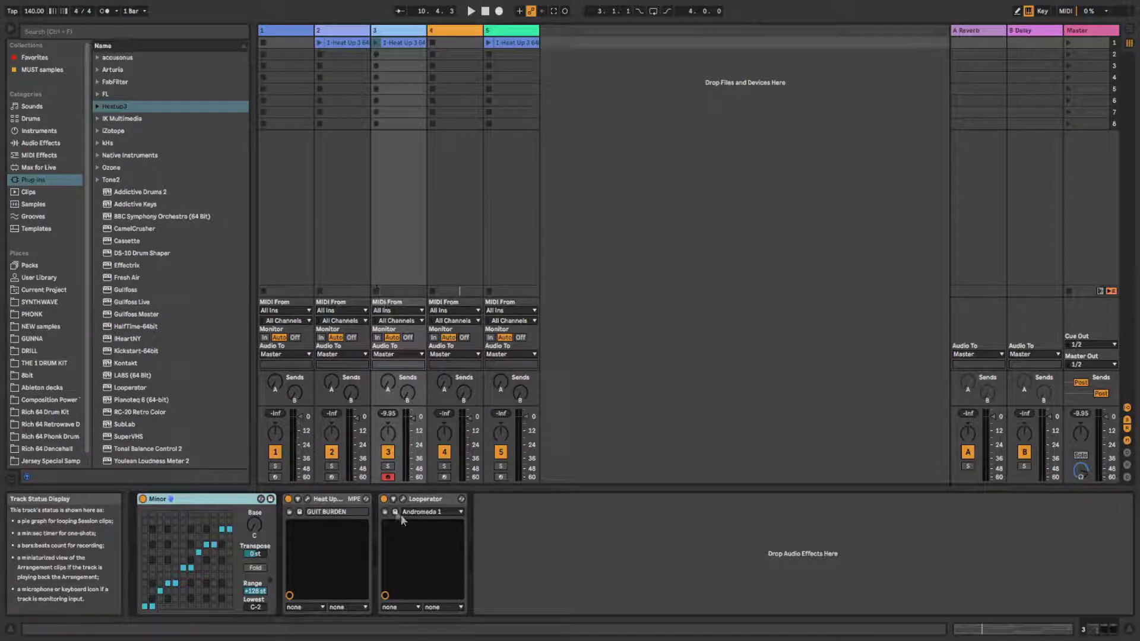
pyautogui.click(389, 477)
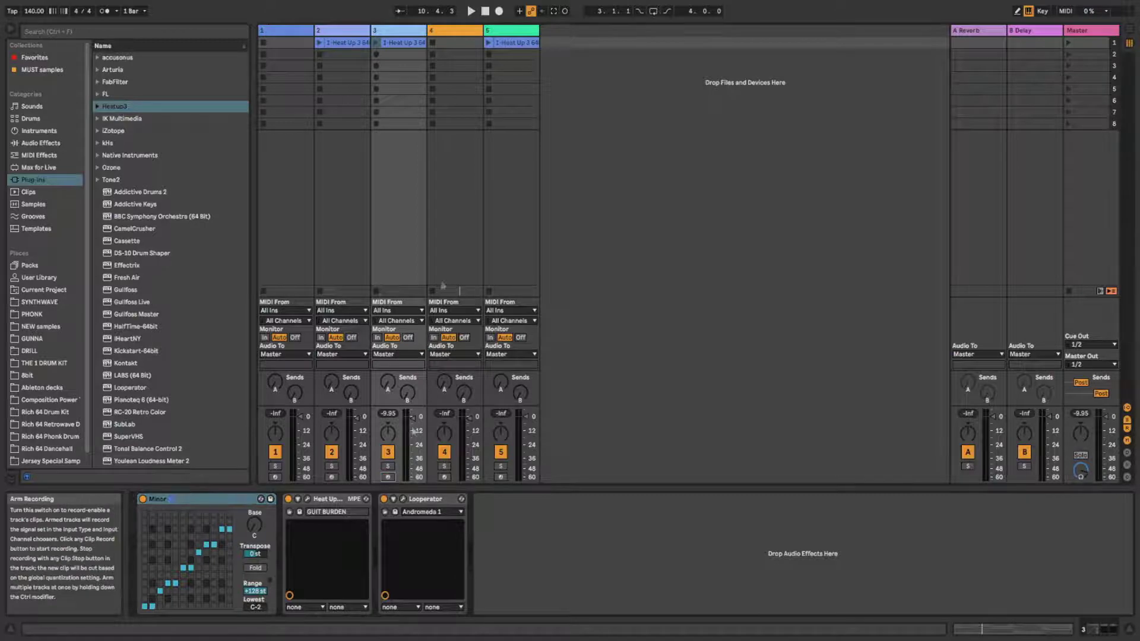
# Select and arm track 4, then open and position its SubLab window.
pyautogui.click(458, 37)
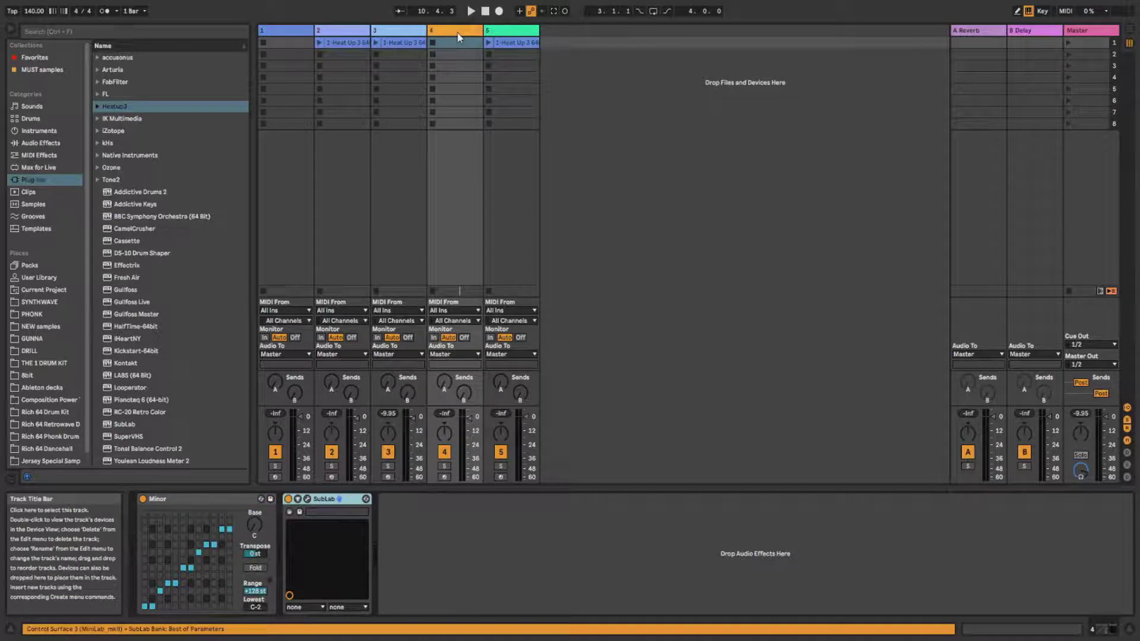
pyautogui.click(444, 477)
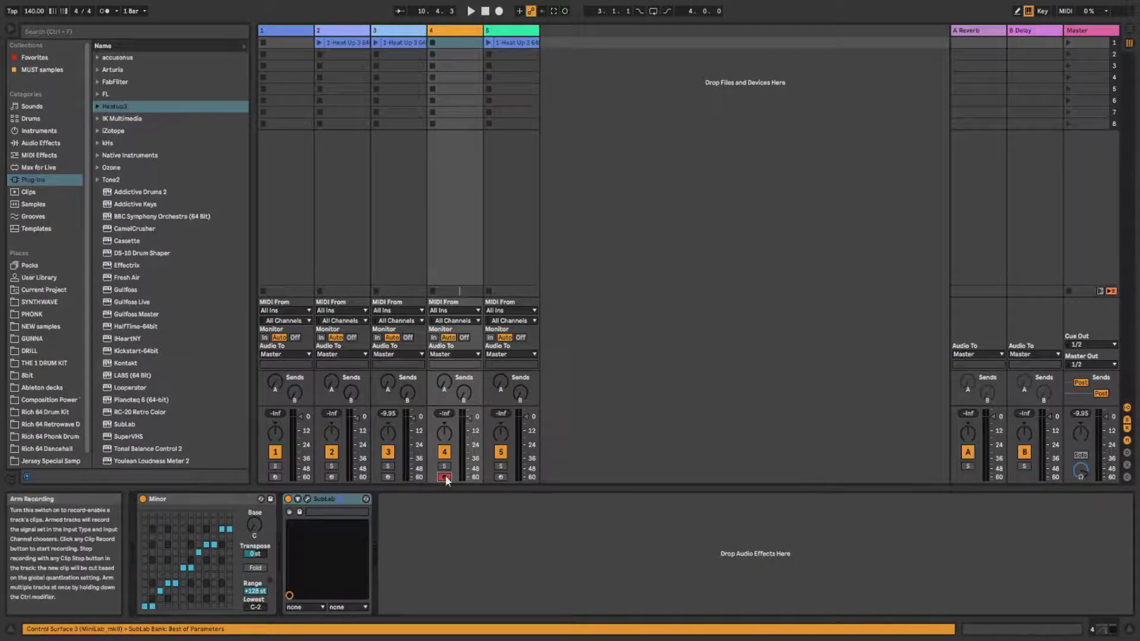
pyautogui.click(307, 499)
pyautogui.moveTo(197, 136); pyautogui.dragTo(530, 75)
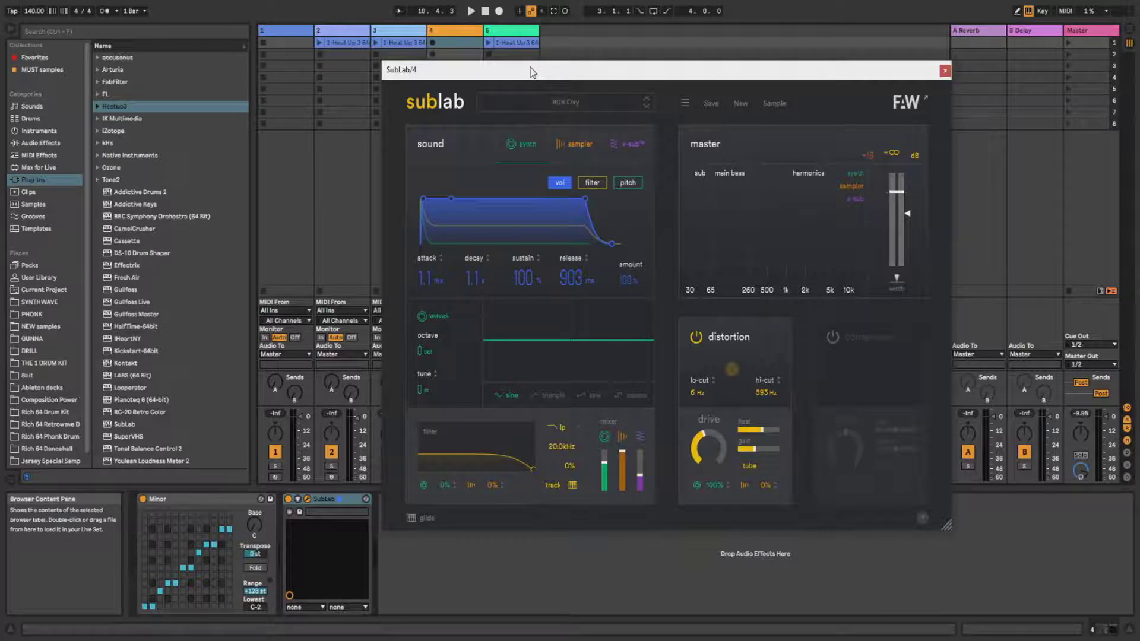
pyautogui.moveTo(563, 74); pyautogui.dragTo(514, 69)
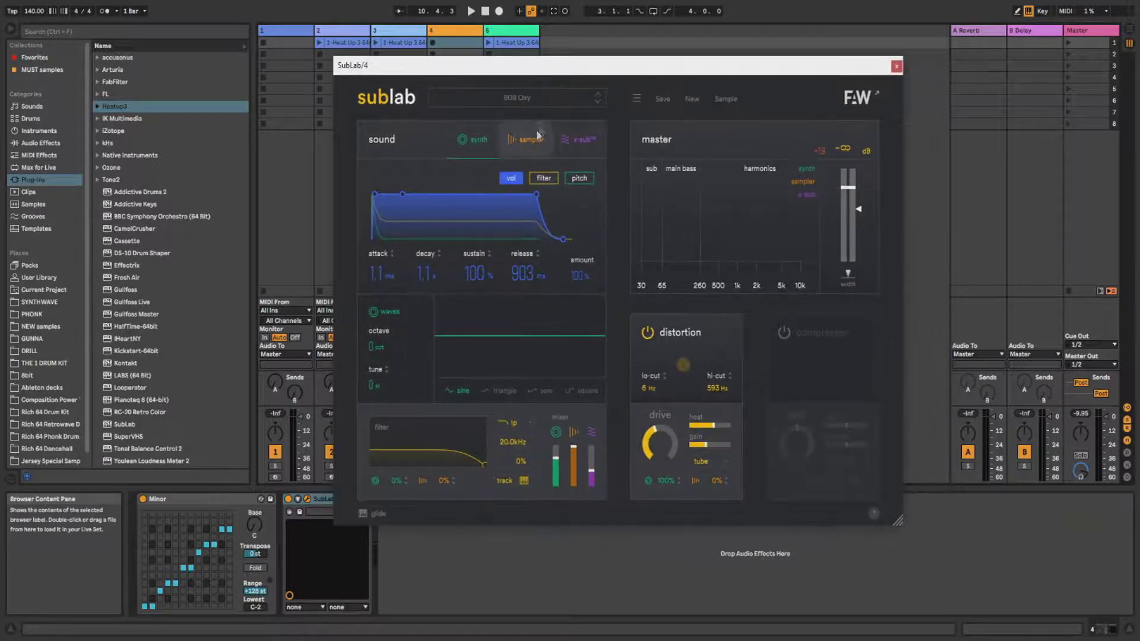
# Browse SubLab's preset list and close it, keeping the 808 Oxy preset.
pyautogui.click(528, 102)
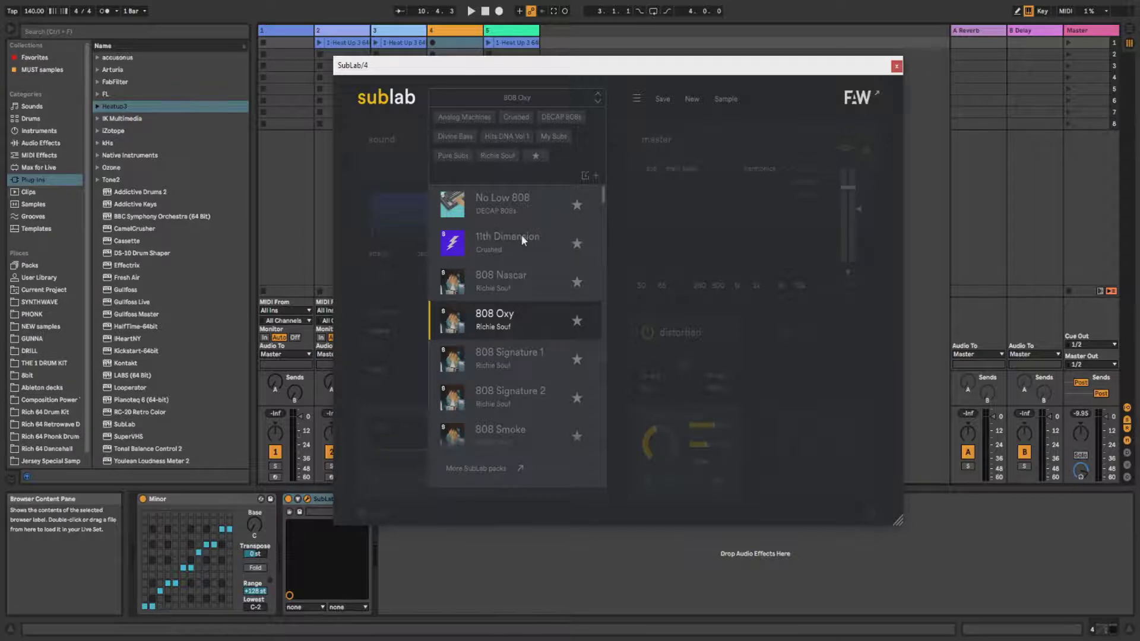
pyautogui.scroll(-15, 521, 234)
pyautogui.scroll(-10, 499, 268)
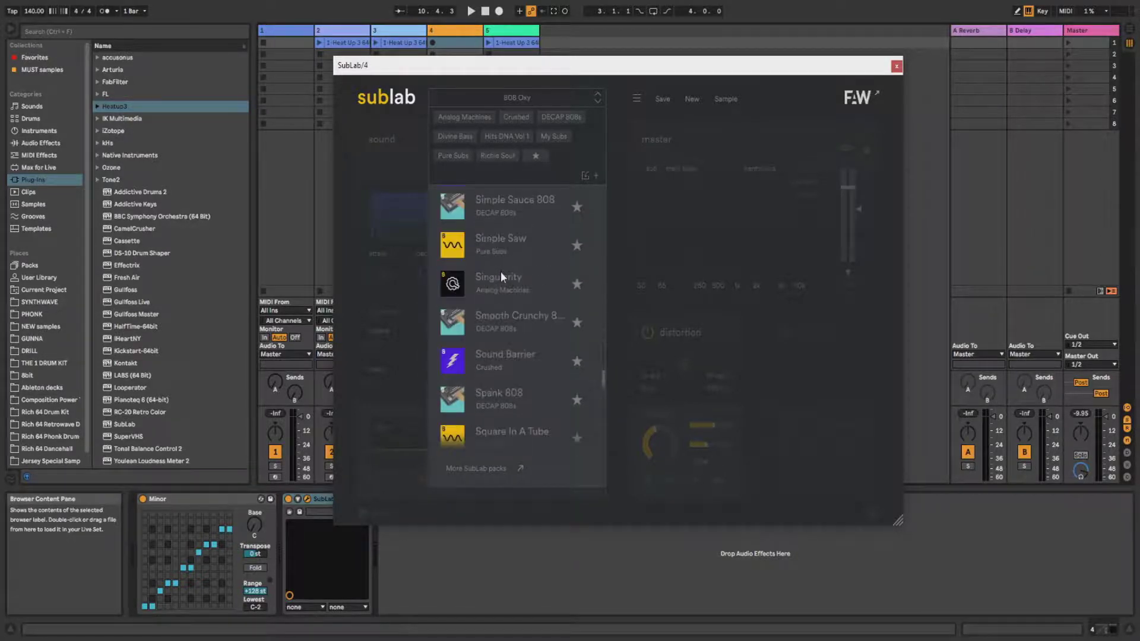
pyautogui.scroll(20, 501, 277)
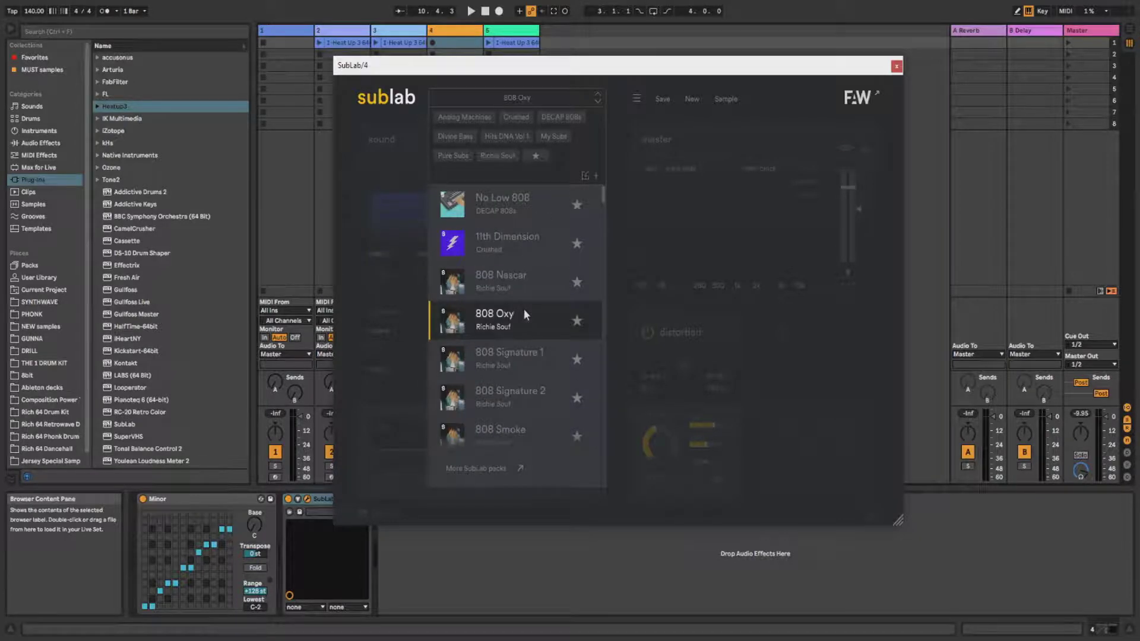
pyautogui.click(621, 237)
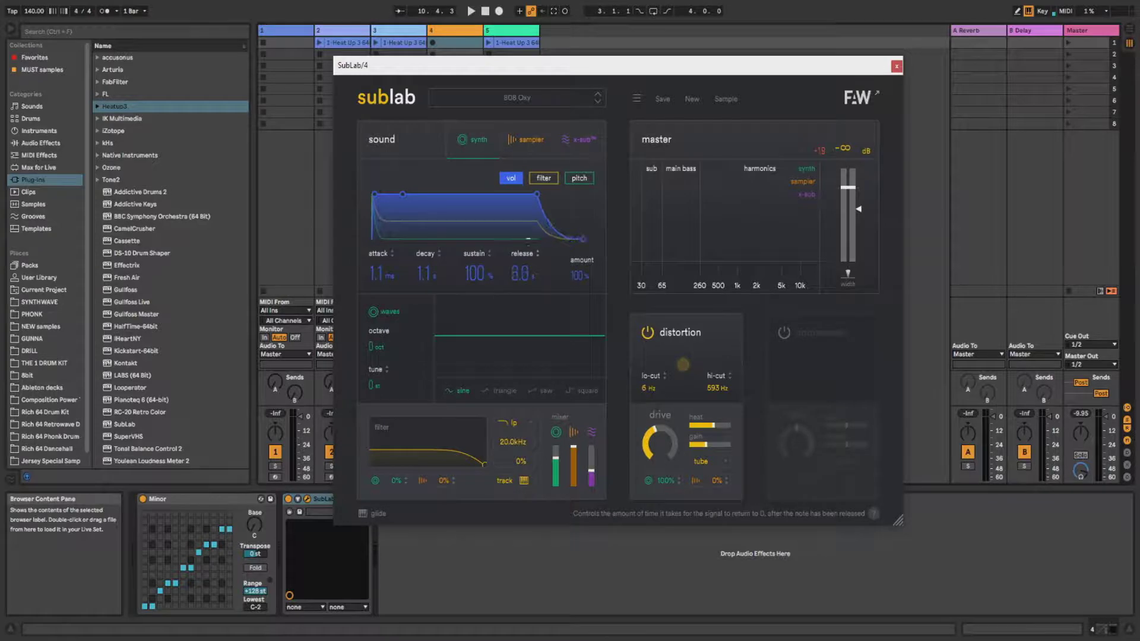
# Enable SubLab's compressor with a -13 dB threshold, adjusted gain and 76% mix, auditioning with notes.
pyautogui.moveTo(458, 72); pyautogui.dragTo(622, 68)
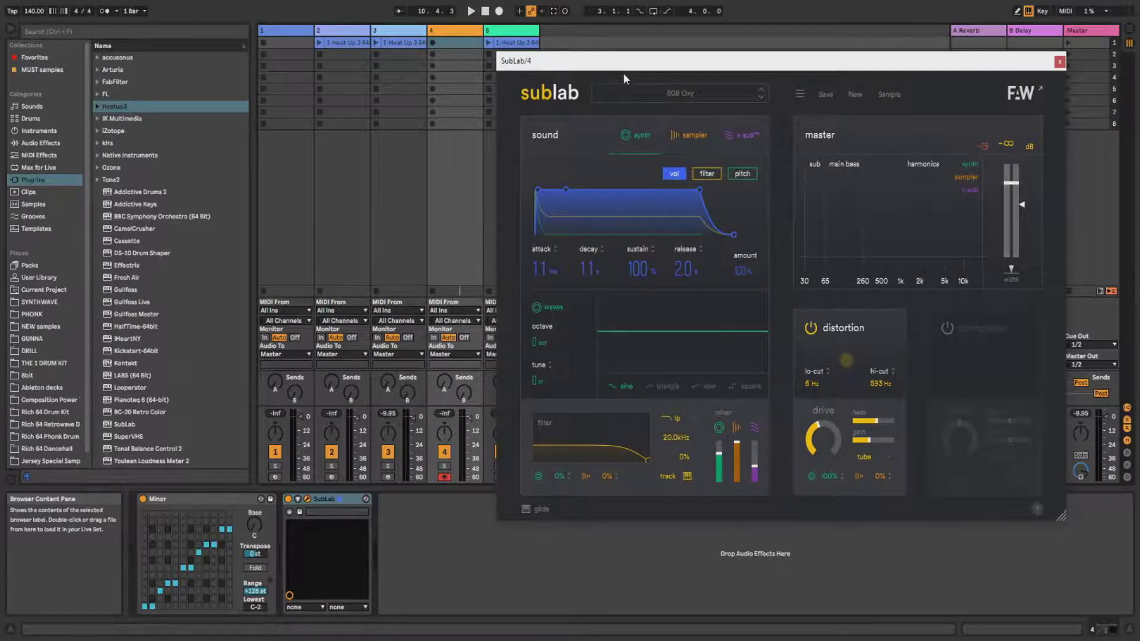
pyautogui.press('a')
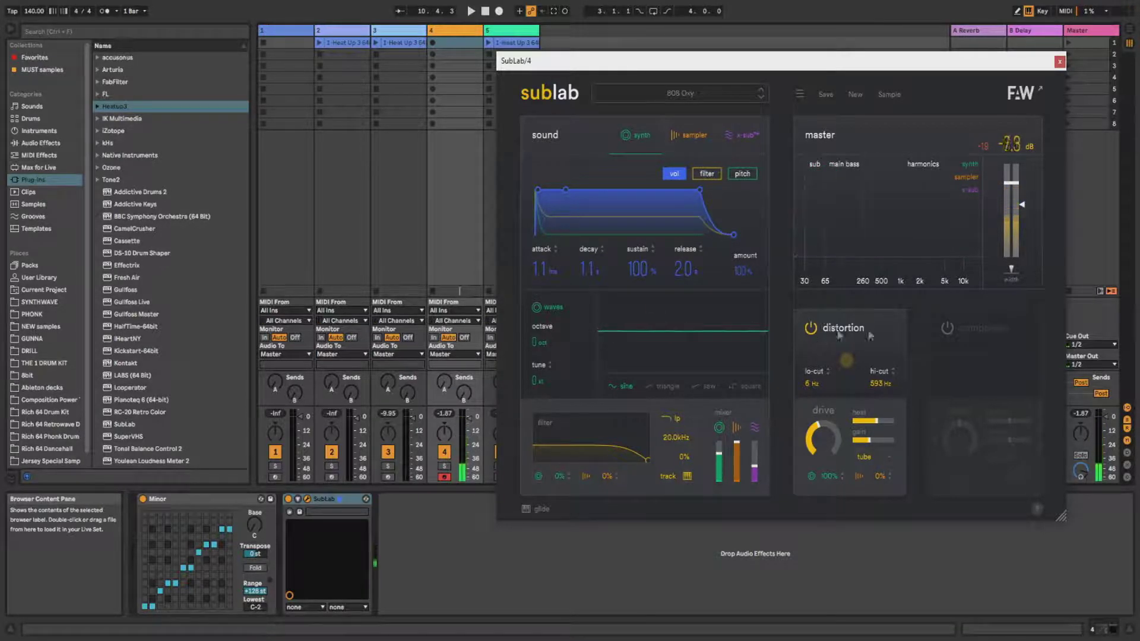
pyautogui.click(988, 329)
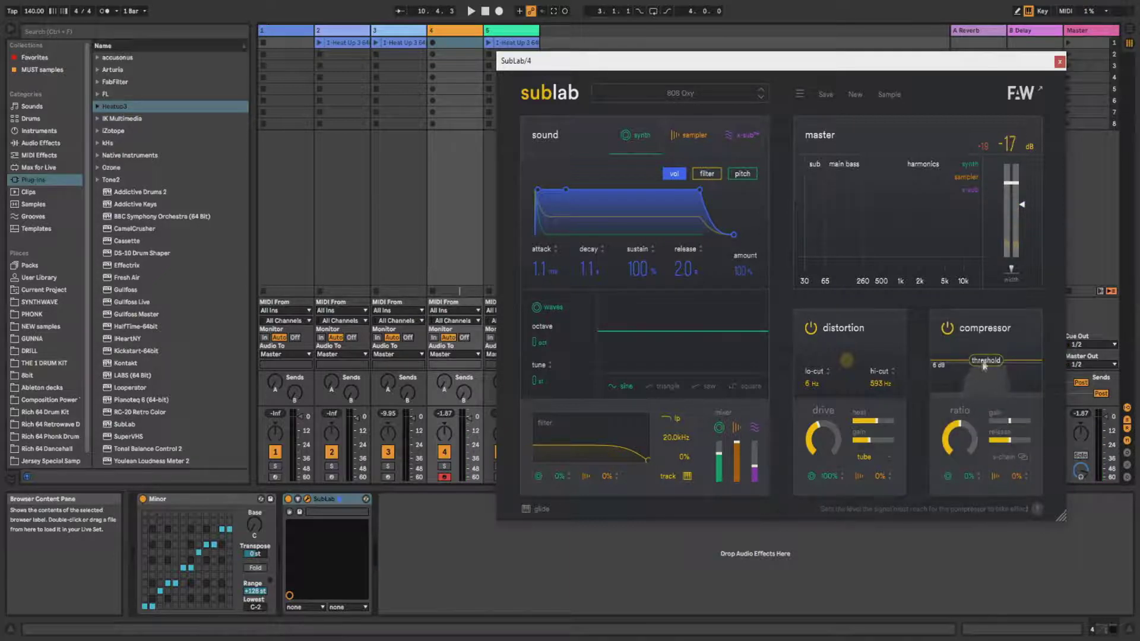
pyautogui.moveTo(985, 360); pyautogui.dragTo(985, 371)
pyautogui.press('a')
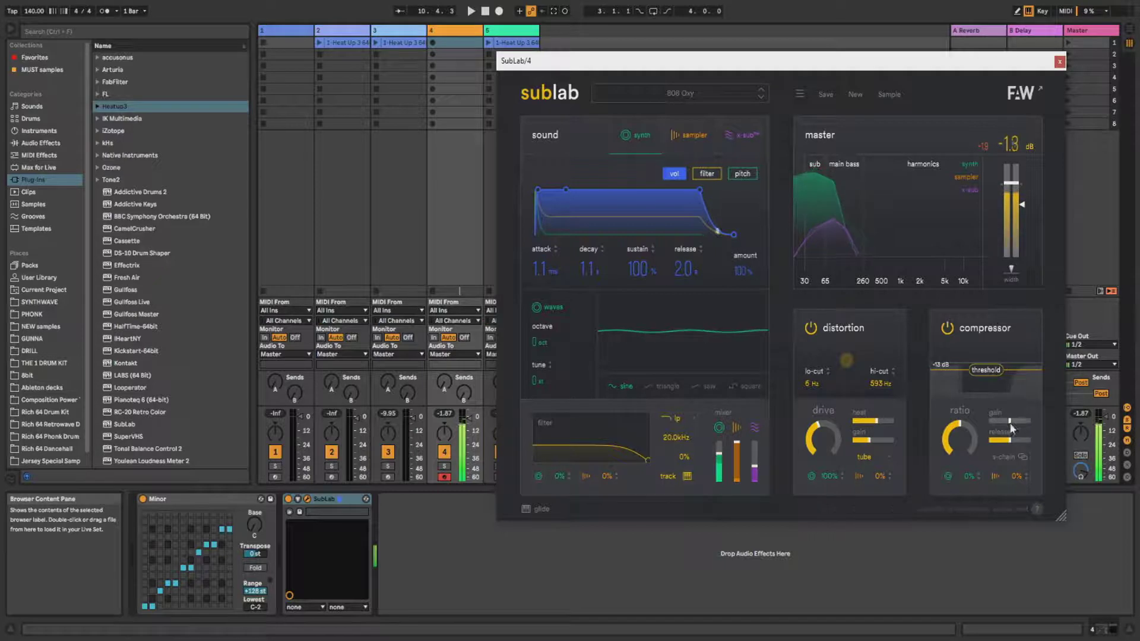
pyautogui.moveTo(1009, 420); pyautogui.dragTo(1021, 421)
pyautogui.press('a')
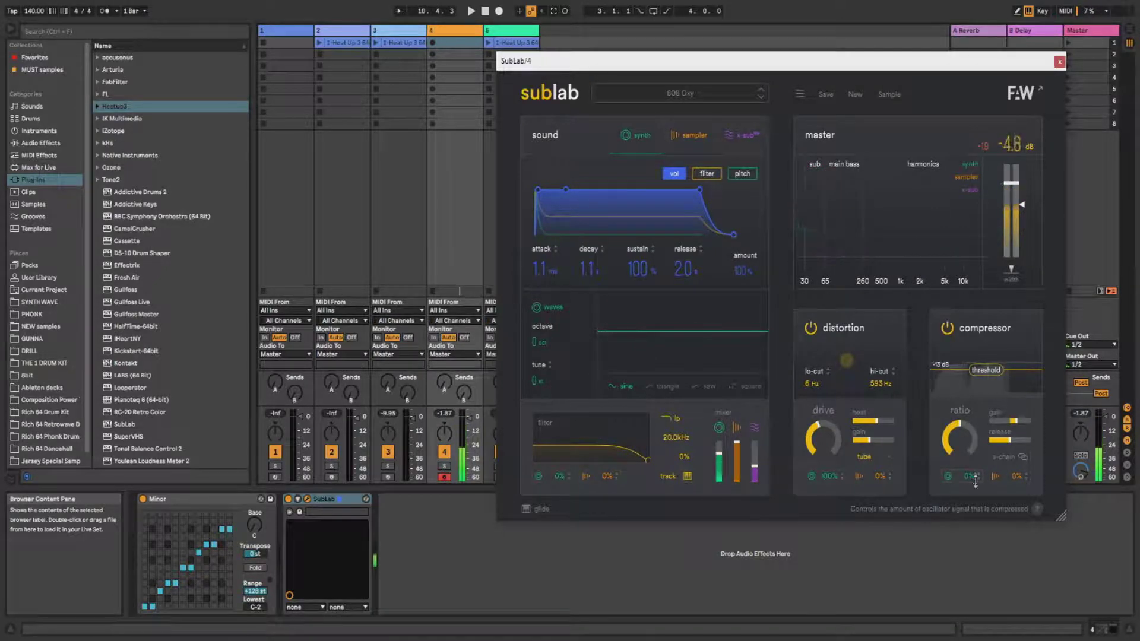
pyautogui.moveTo(974, 475); pyautogui.dragTo(975, 443)
pyautogui.press('a')
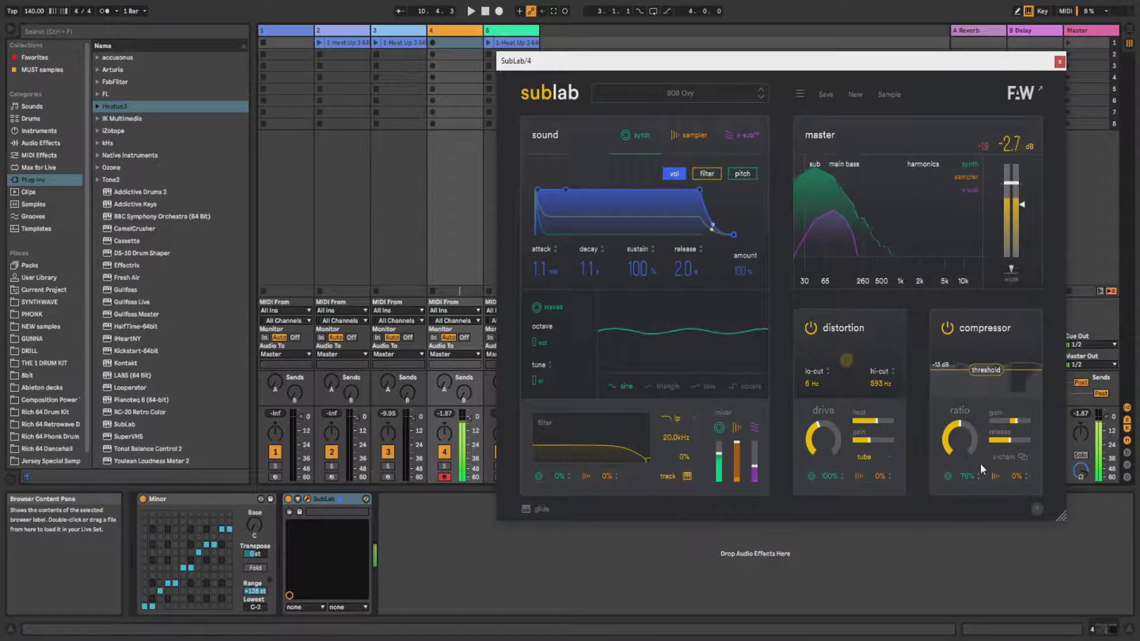
# Load SubLab's 808 Signature 1 preset and drag its release down to 2.1 s.
pyautogui.click(671, 93)
pyautogui.click(678, 350)
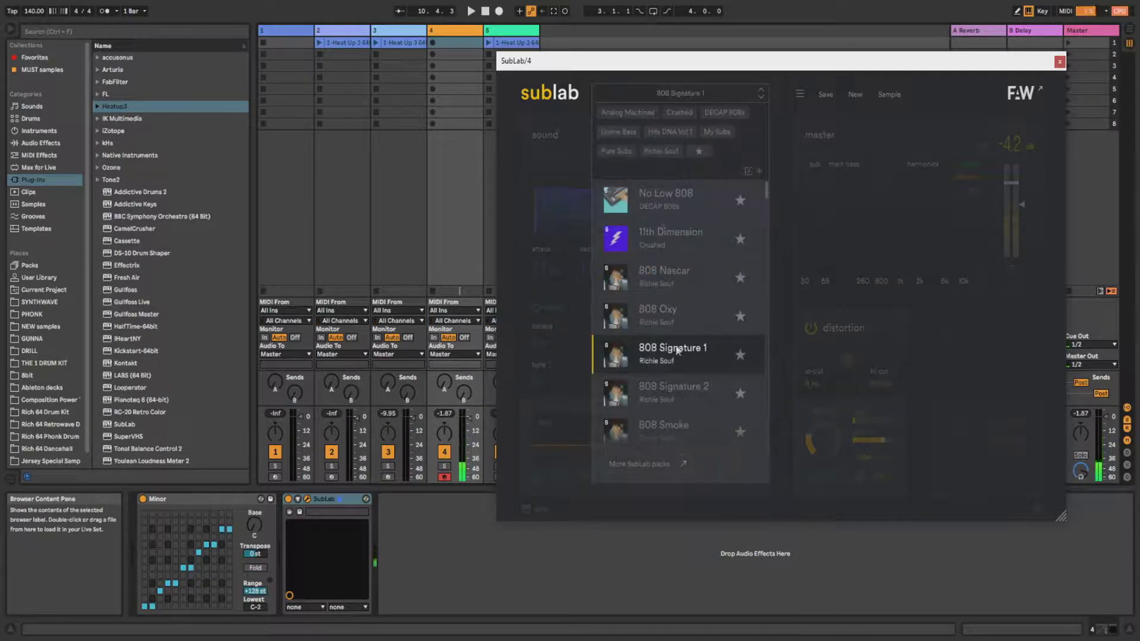
pyautogui.click(790, 262)
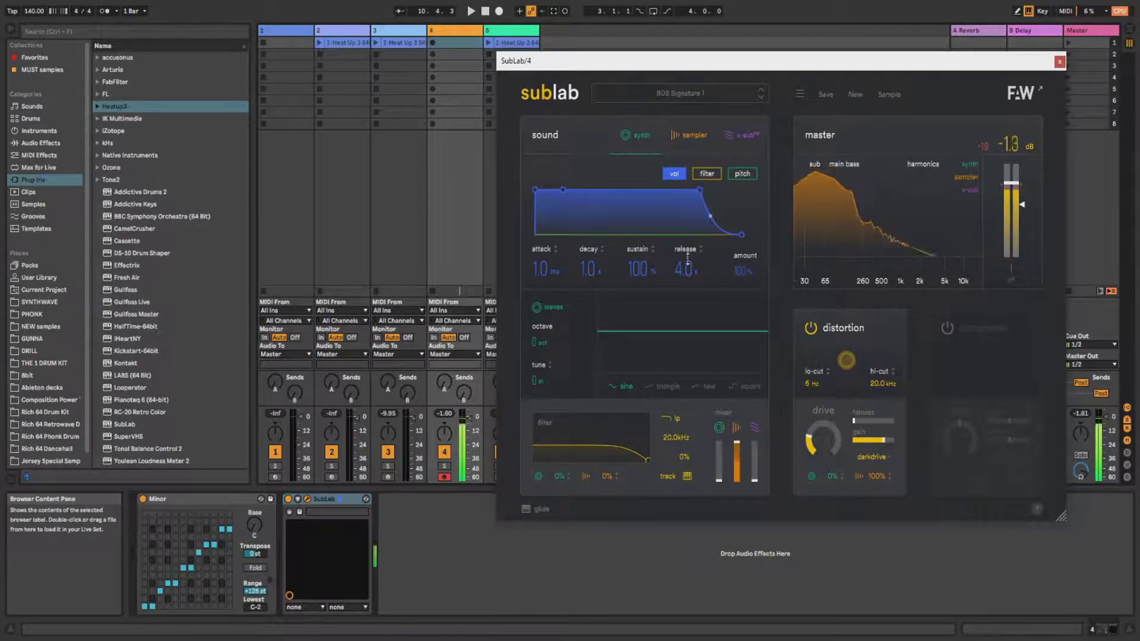
pyautogui.moveTo(688, 261); pyautogui.dragTo(563, 256)
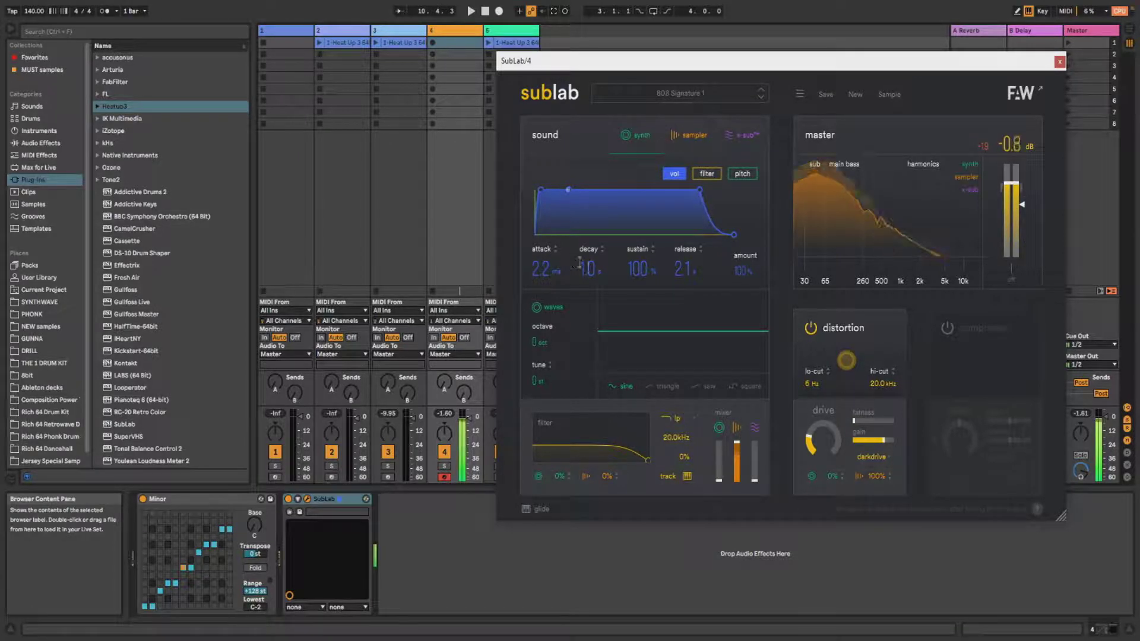
pyautogui.click(871, 457)
# Try SubLab's overdrive, grunge and tube distortion modes, ending on tube with drive turned well down.
pyautogui.click(884, 477)
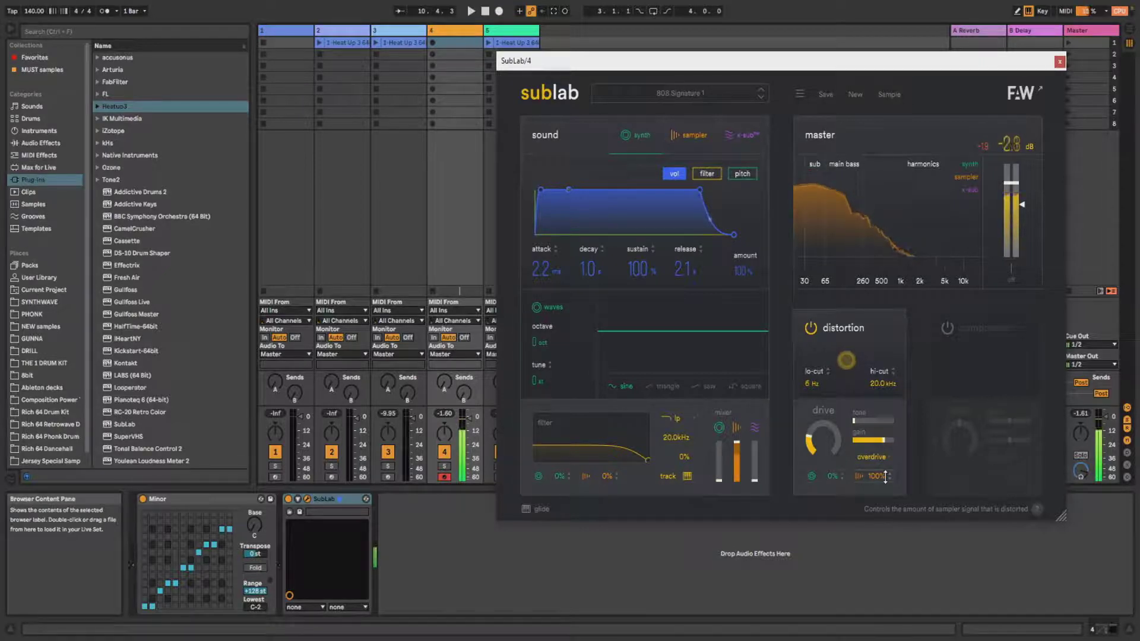
pyautogui.moveTo(822, 442); pyautogui.dragTo(823, 418)
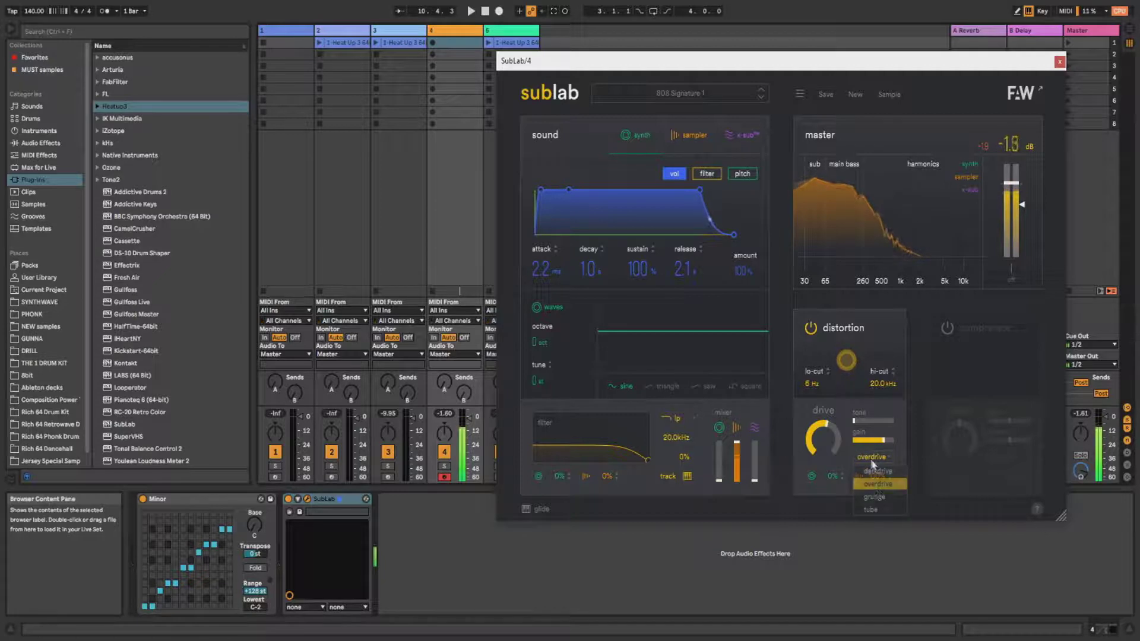
pyautogui.click(868, 458)
pyautogui.click(879, 500)
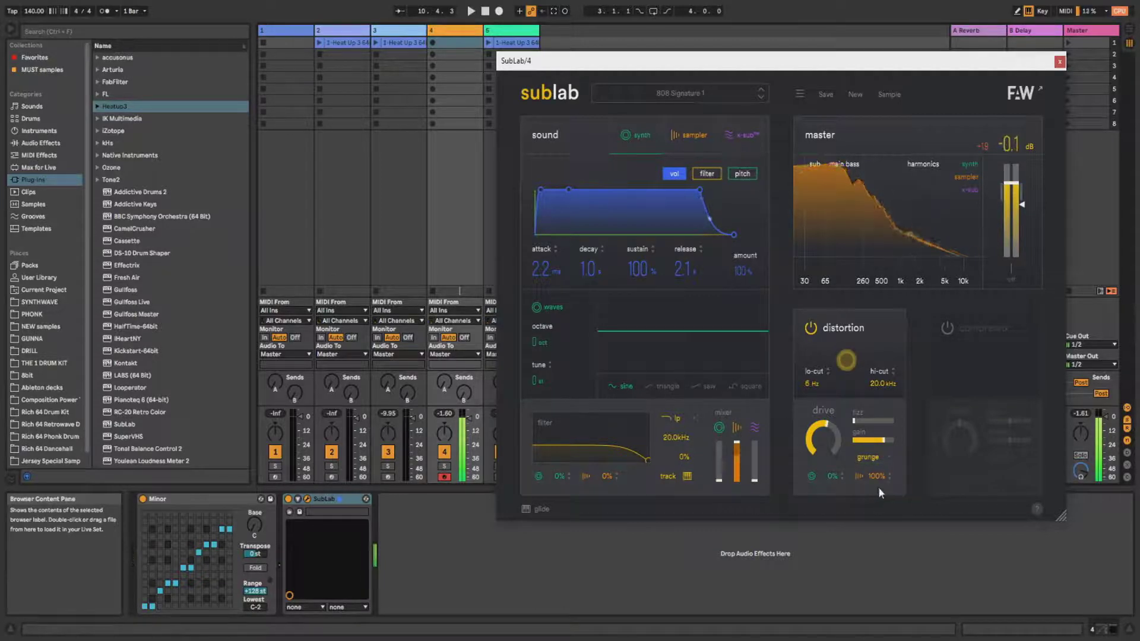
pyautogui.click(858, 458)
pyautogui.click(881, 506)
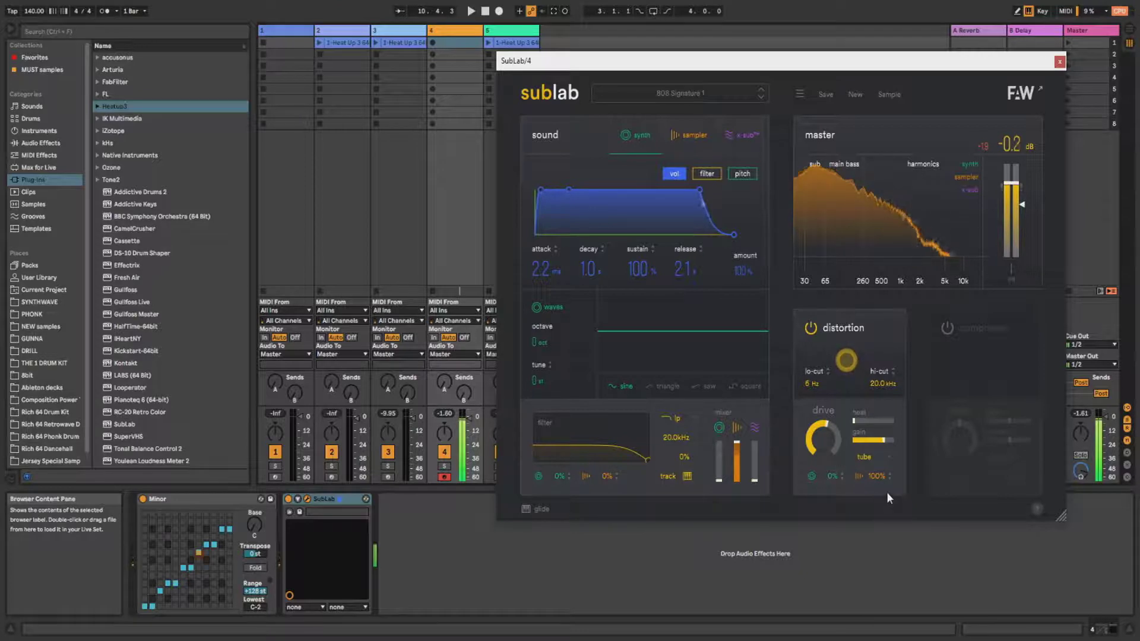
pyautogui.moveTo(830, 444); pyautogui.dragTo(838, 484)
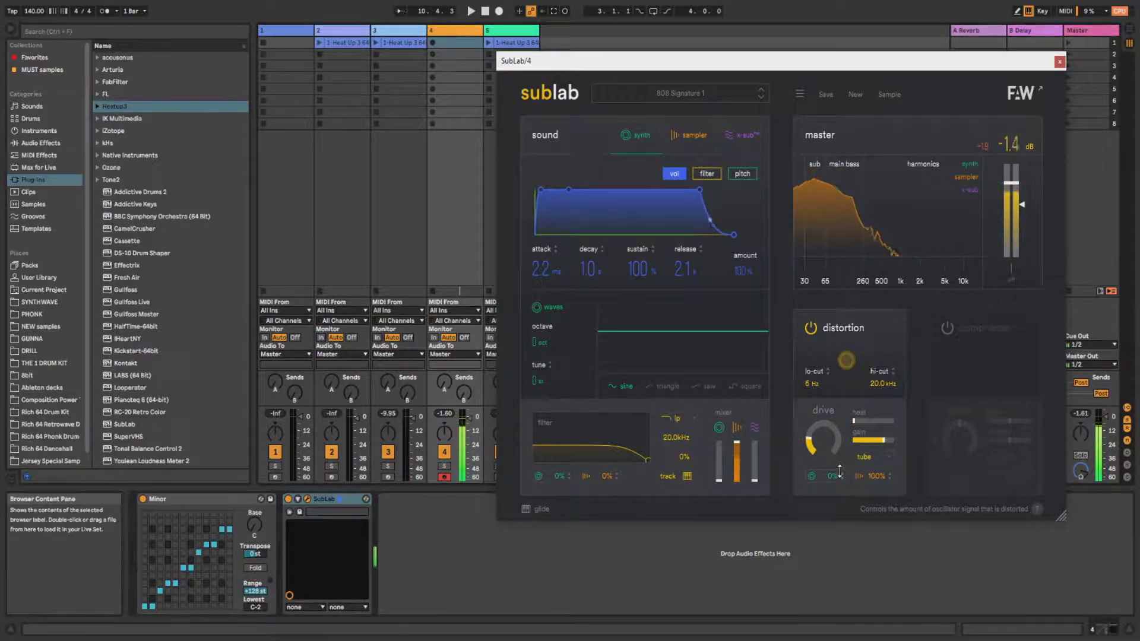
# Load the 808 Signature 2 preset and play a note to hear it.
pyautogui.click(677, 95)
pyautogui.click(620, 389)
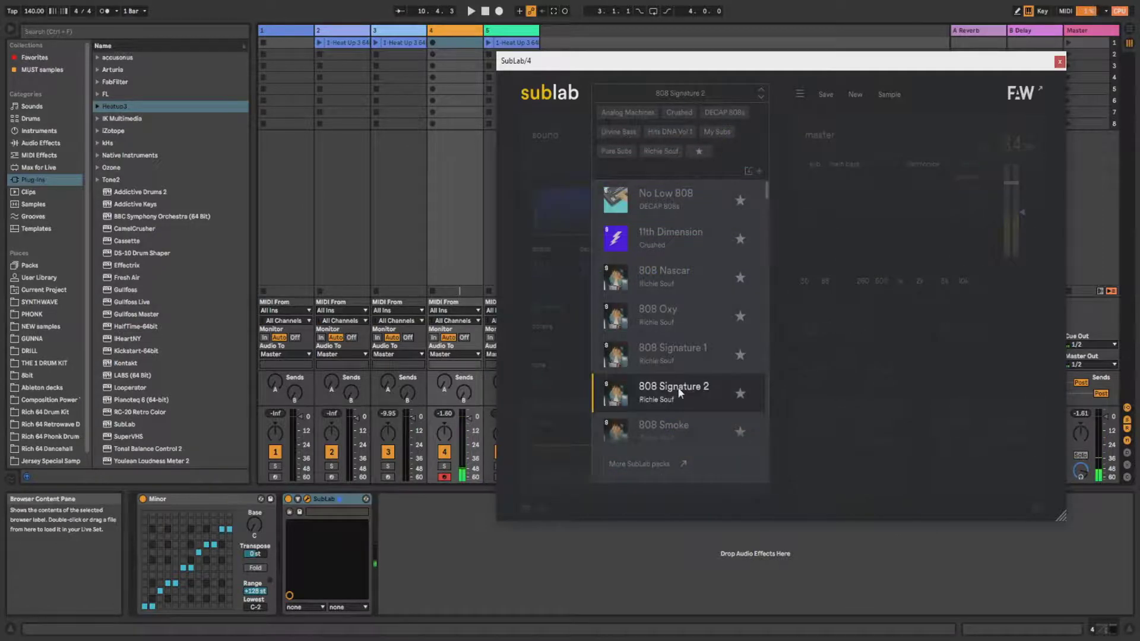
pyautogui.click(526, 413)
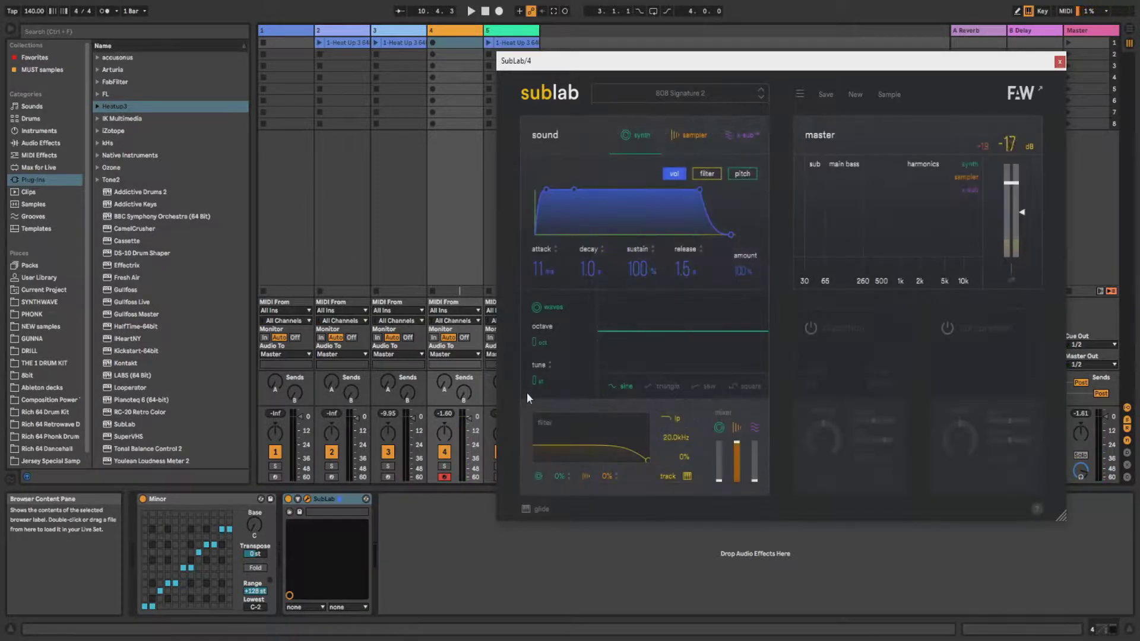
pyautogui.press('a')
pyautogui.moveTo(817, 56); pyautogui.dragTo(635, 51)
# Close the SubLab window, then select and arm track 5.
pyautogui.click(877, 55)
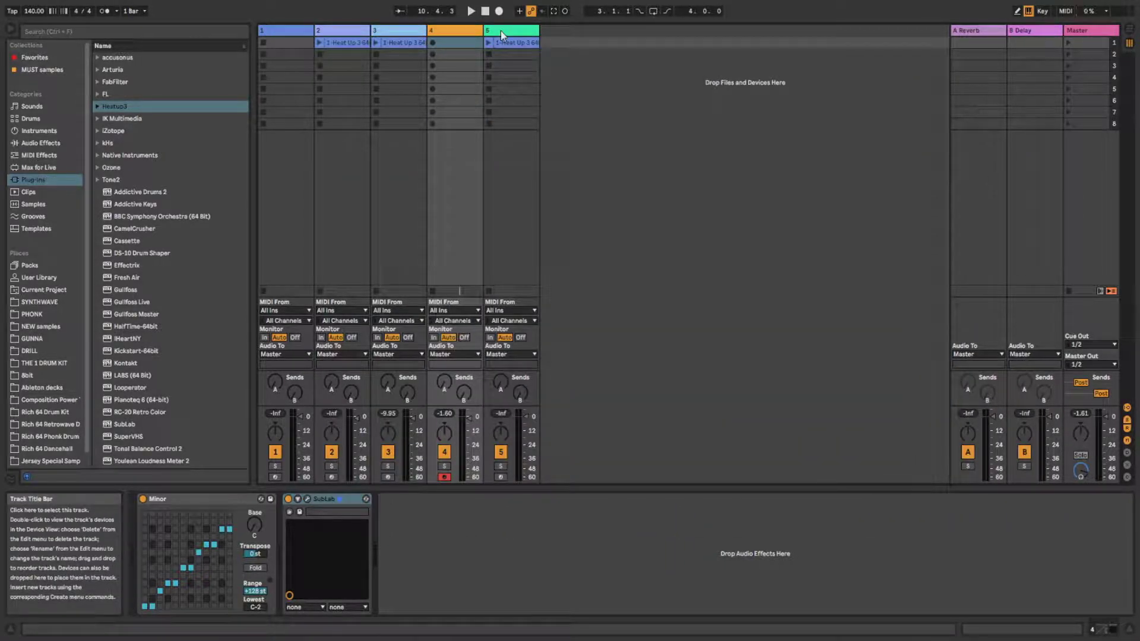
pyautogui.click(501, 30)
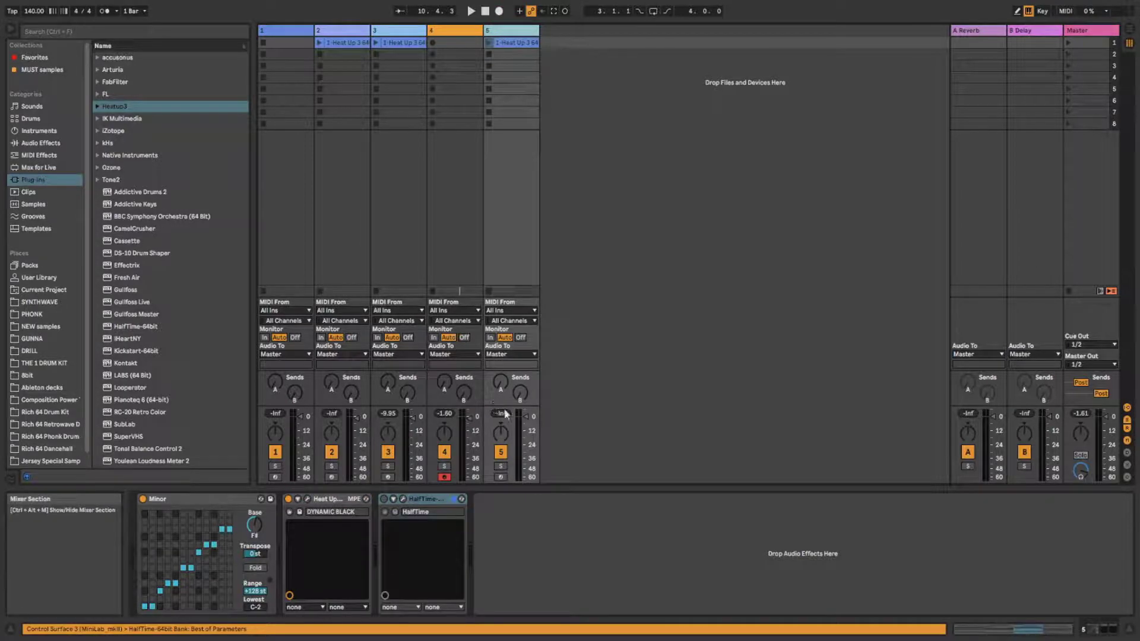
pyautogui.click(499, 478)
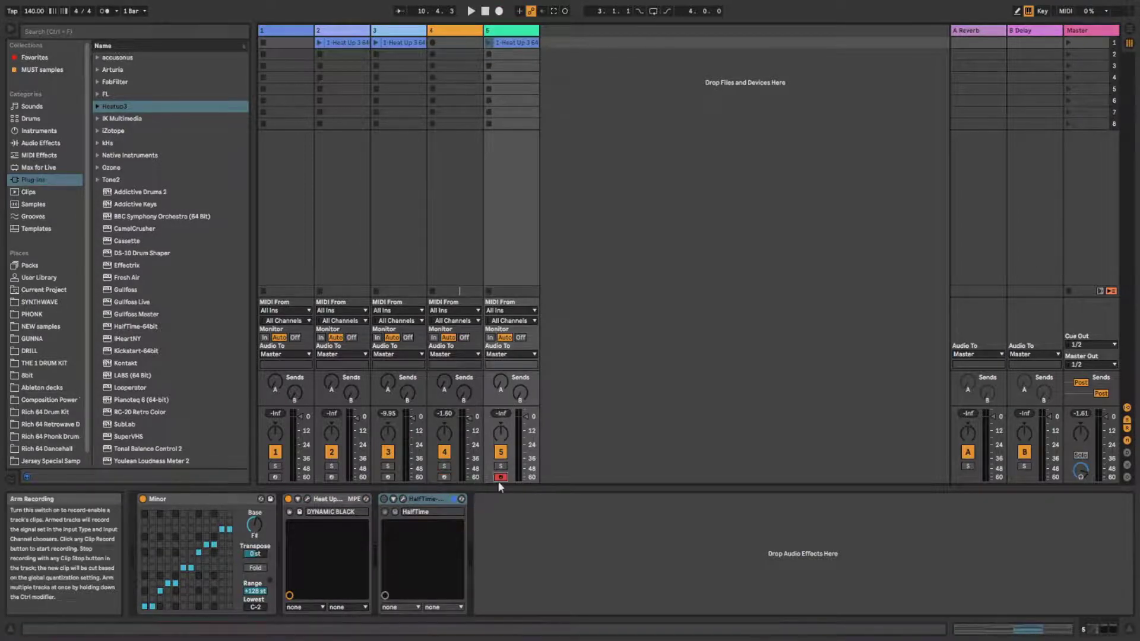
# Bring up track 5's HalfTime window near the centre and set its mode to 2x.
pyautogui.click(402, 499)
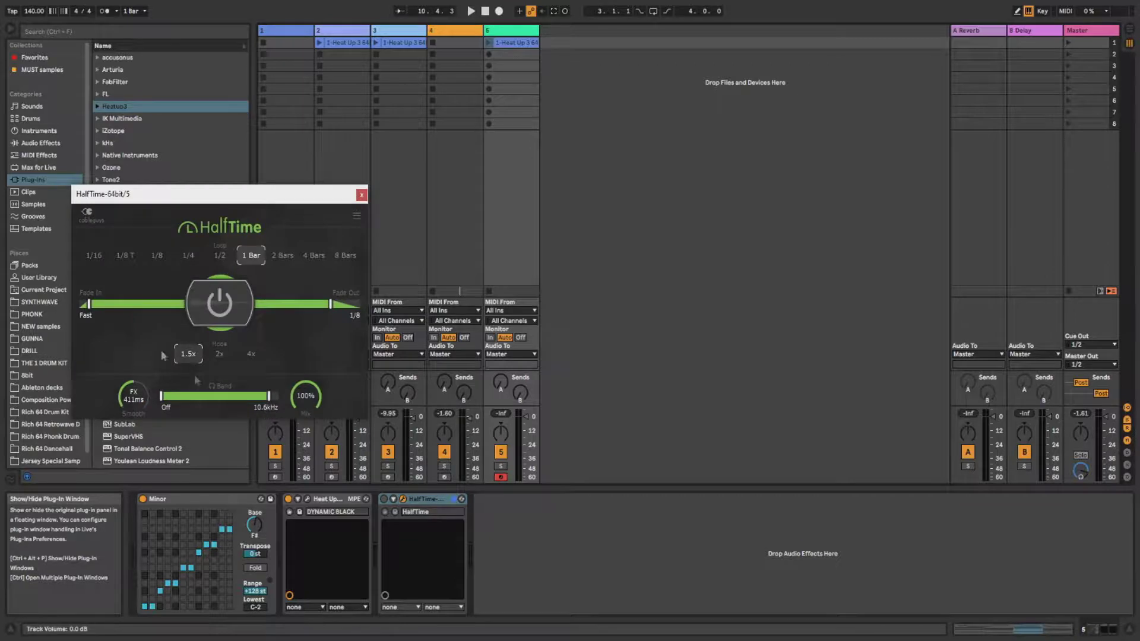
pyautogui.moveTo(185, 195); pyautogui.dragTo(533, 189)
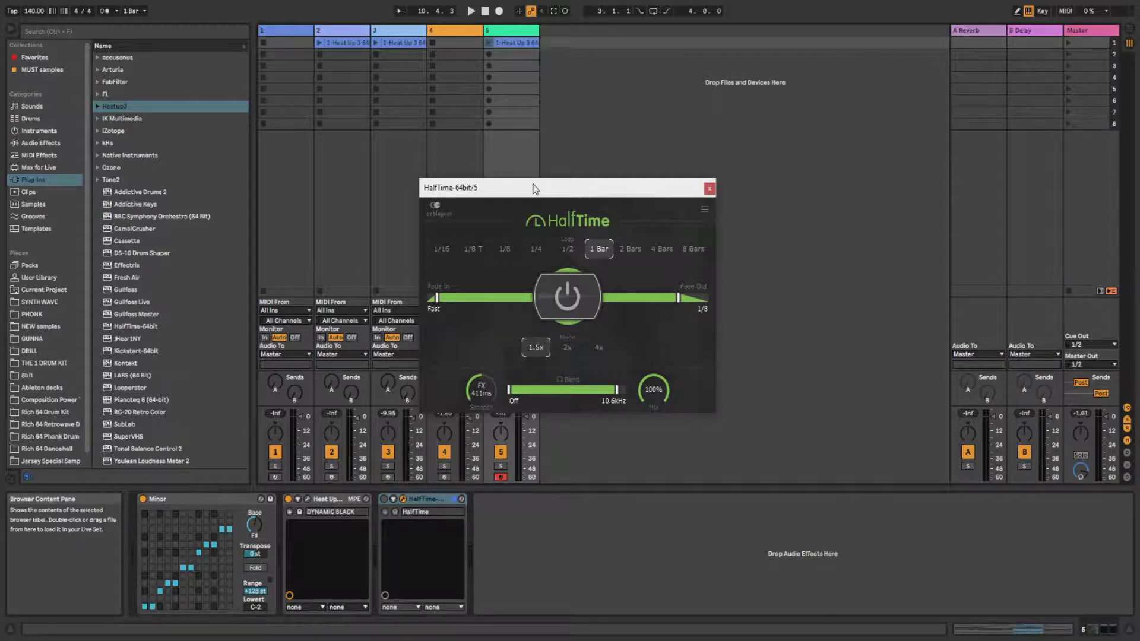
pyautogui.click(581, 350)
pyautogui.click(536, 350)
pyautogui.click(563, 355)
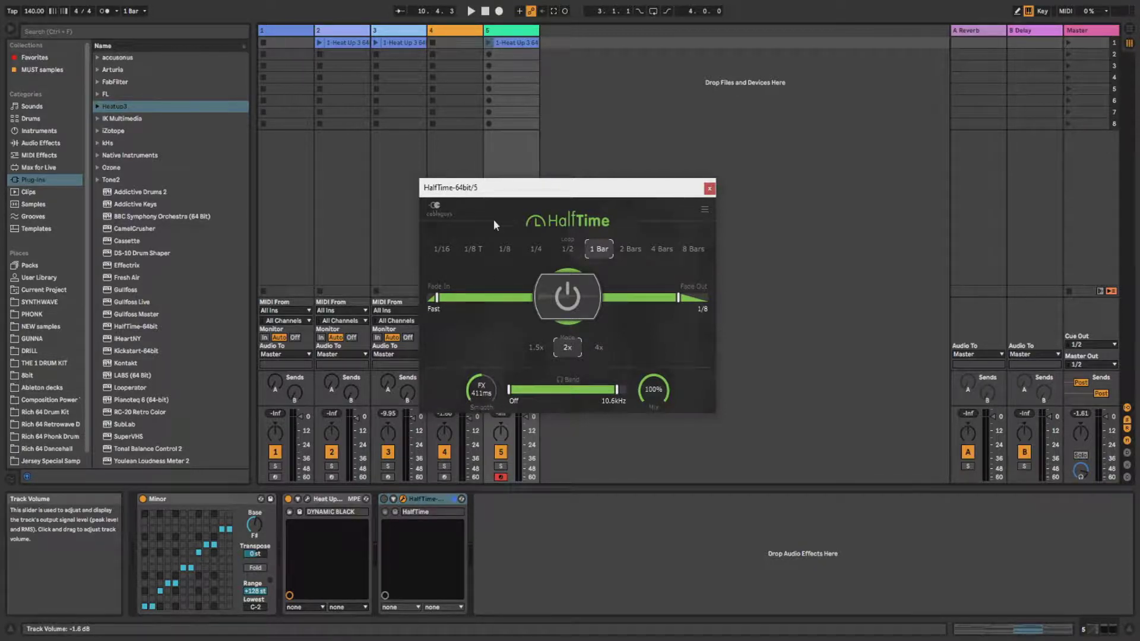
# Launch track 5's Heat Up 3 clip to hear HalfTime at 2x, restart playback, then stop.
pyautogui.moveTo(493, 196); pyautogui.dragTo(584, 162)
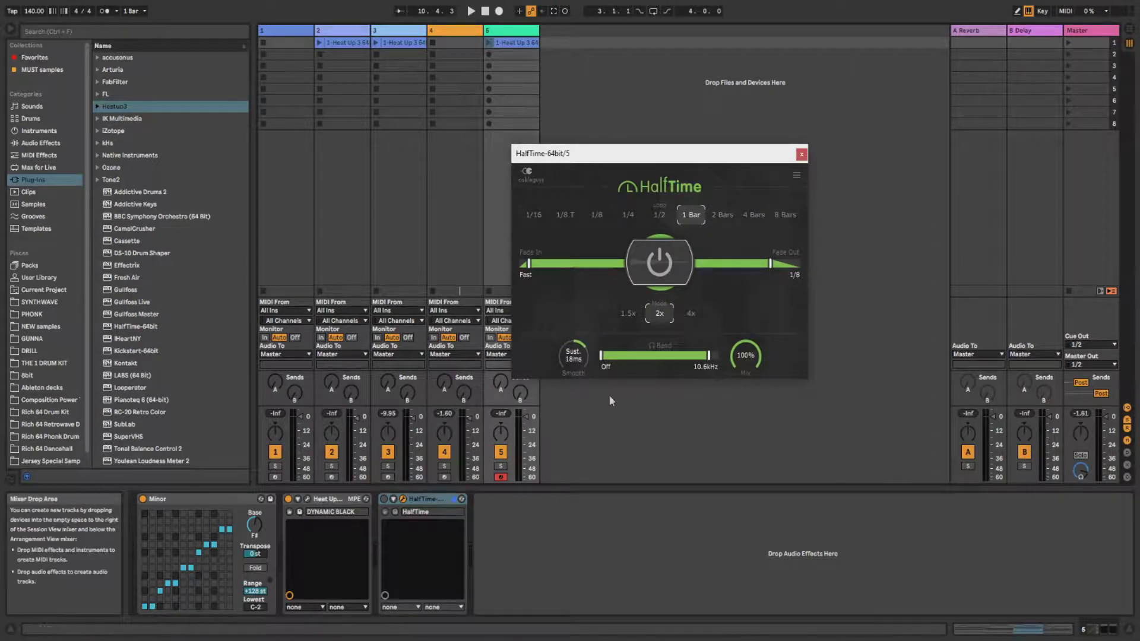
pyautogui.click(489, 43)
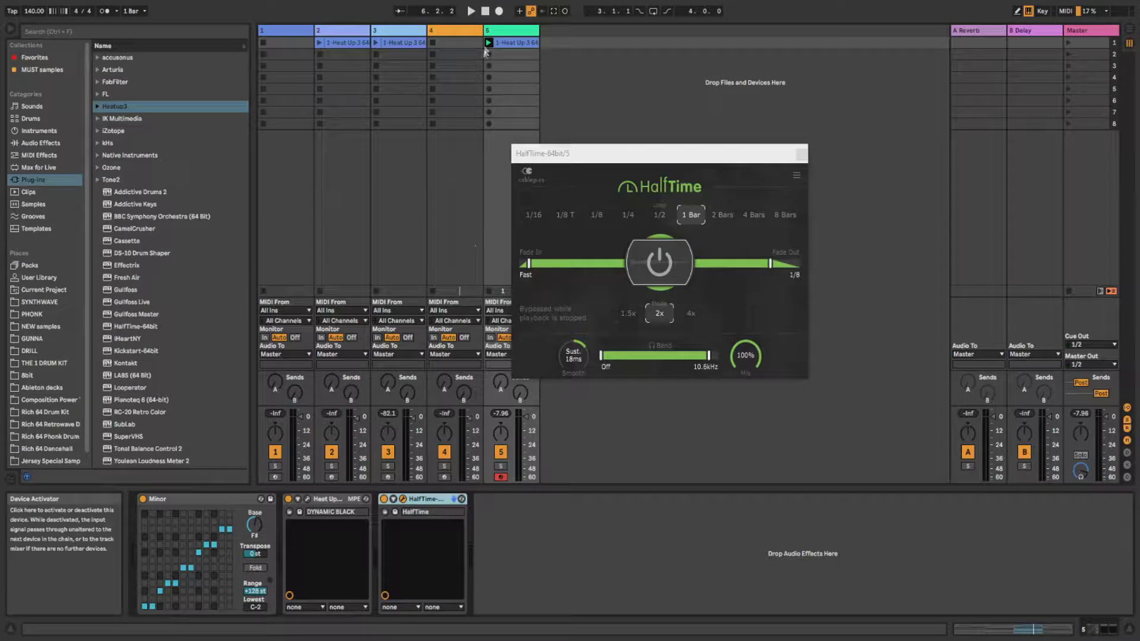
pyautogui.click(471, 11)
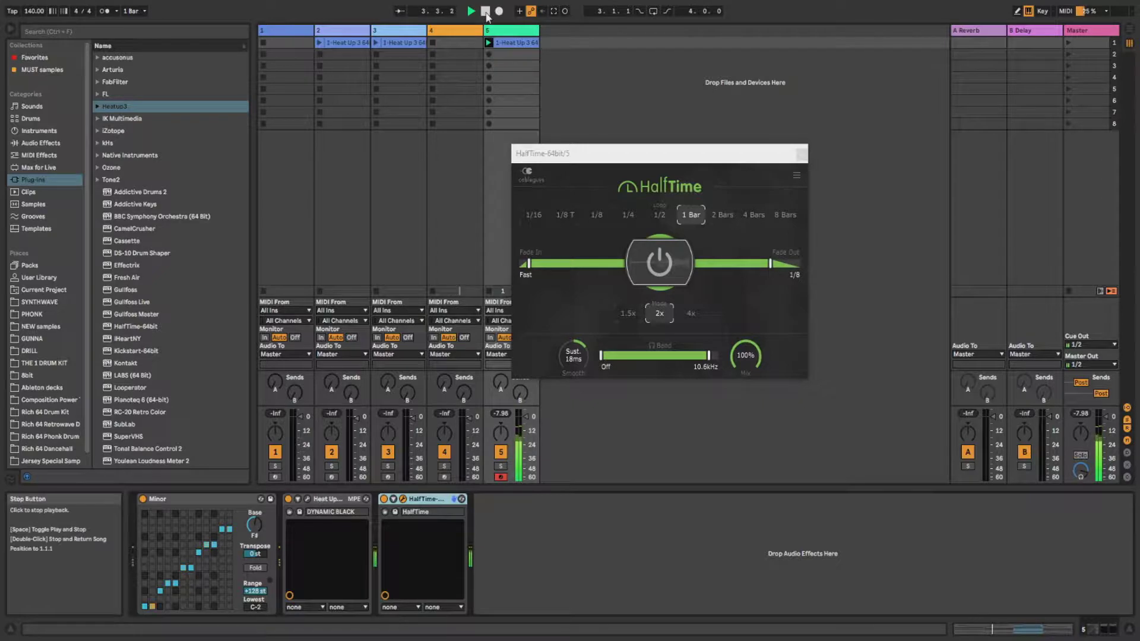
pyautogui.click(486, 11)
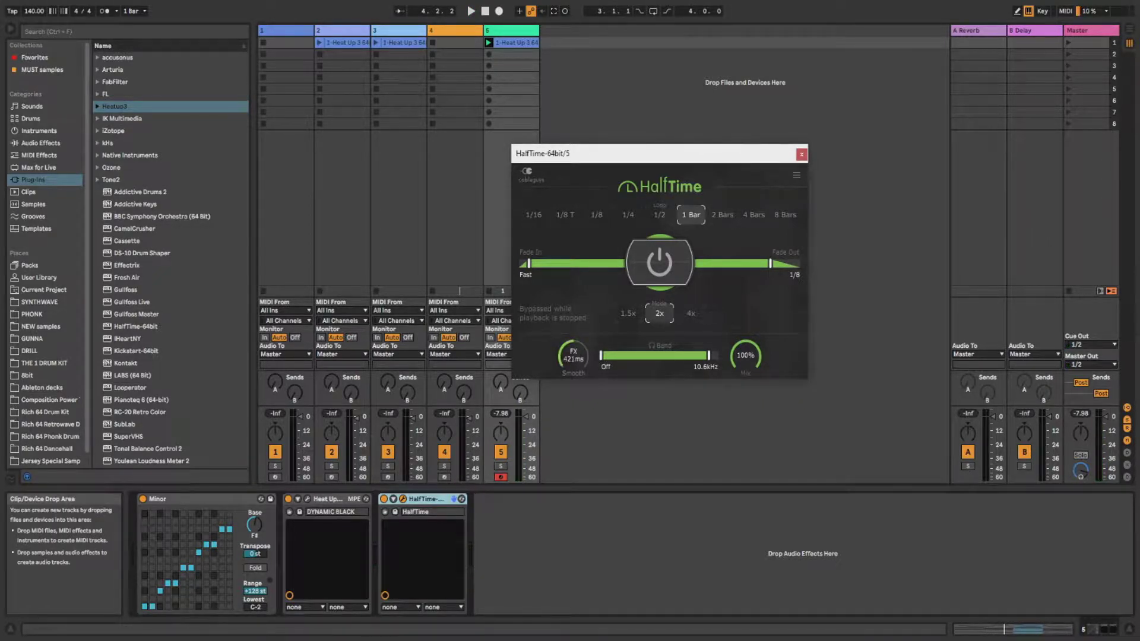
# Audition HalfTime with its band fully open, then bring the upper limit down to about 8.42 kHz.
pyautogui.click(471, 12)
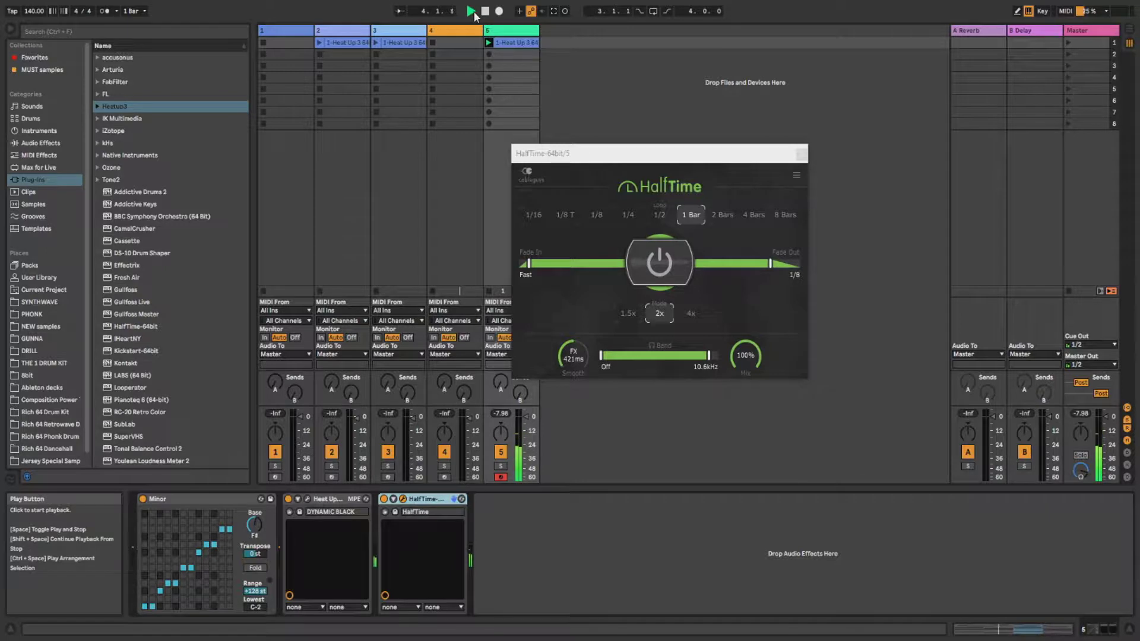
pyautogui.click(484, 12)
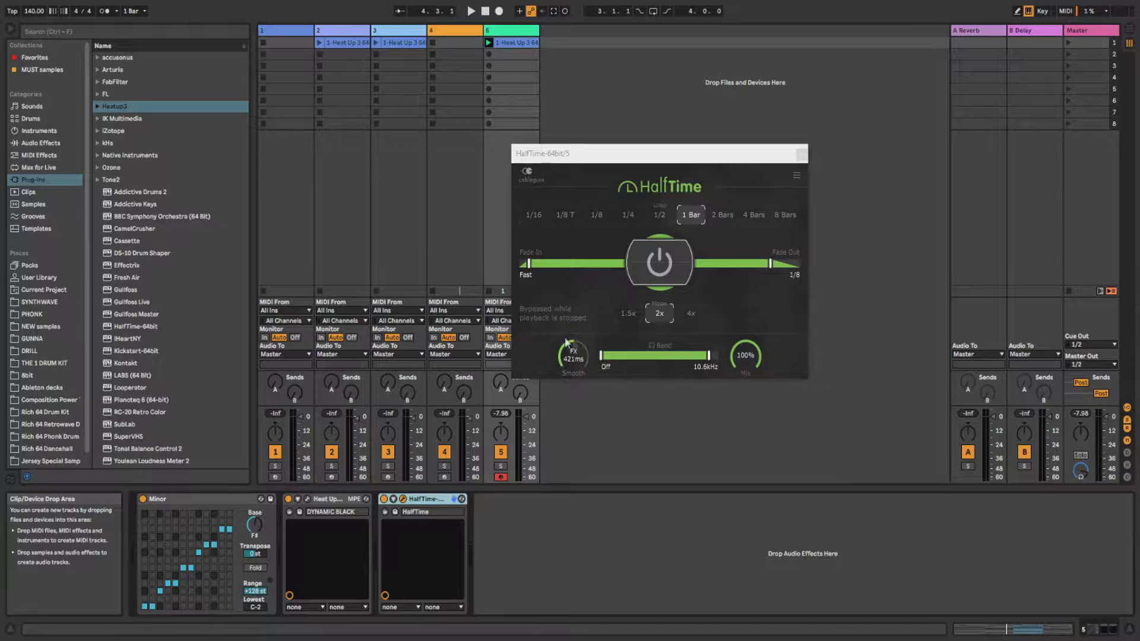
pyautogui.moveTo(708, 355); pyautogui.dragTo(764, 377)
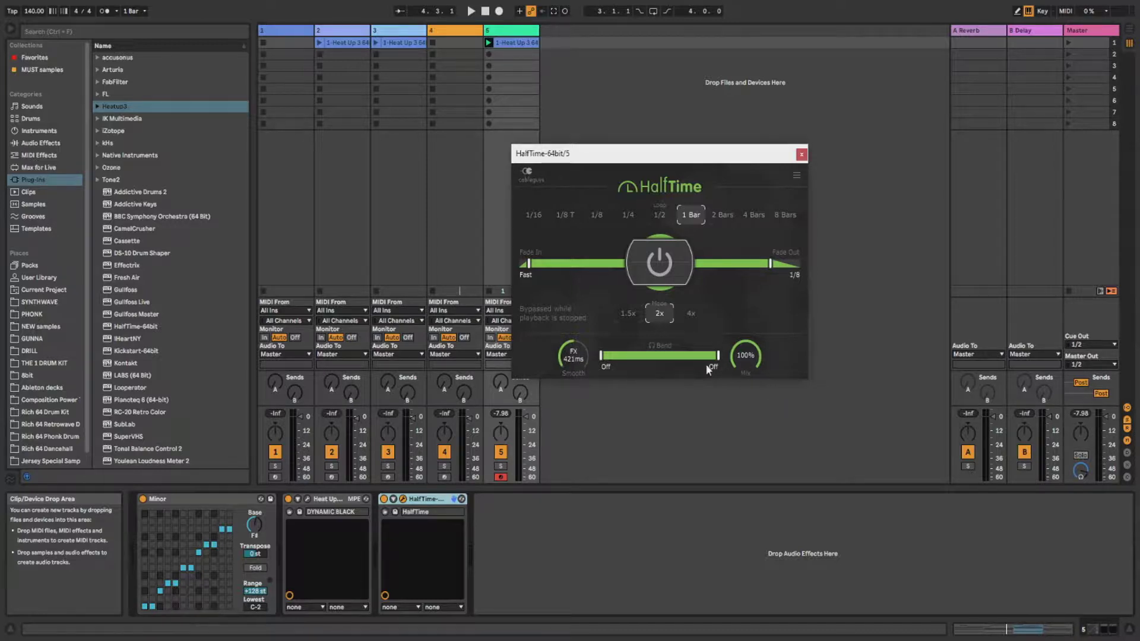
pyautogui.click(472, 12)
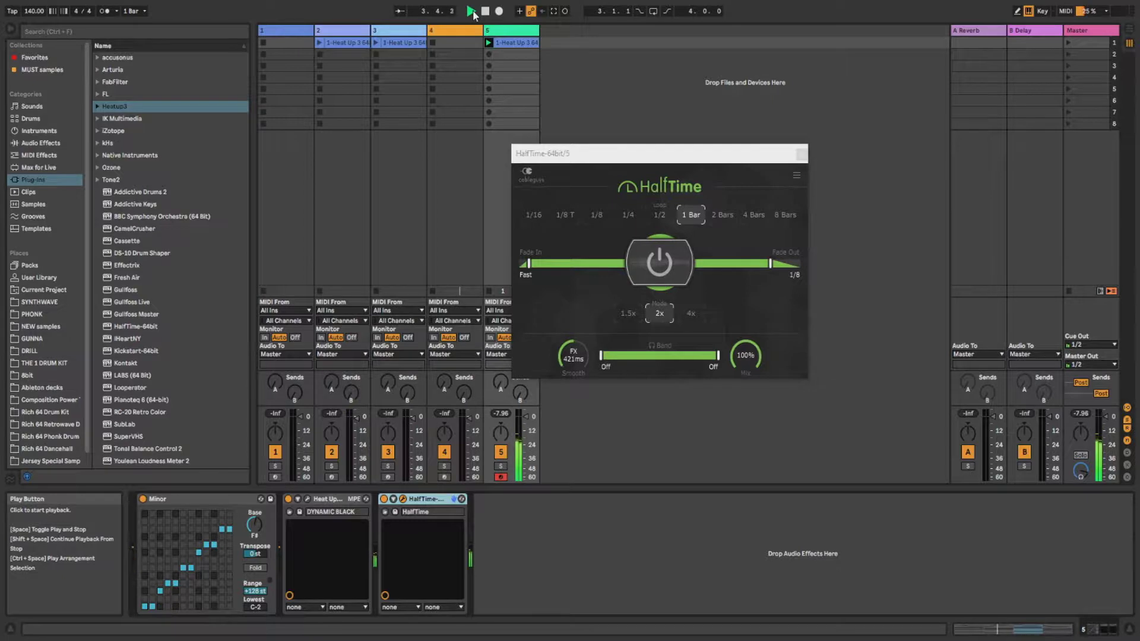
pyautogui.click(485, 10)
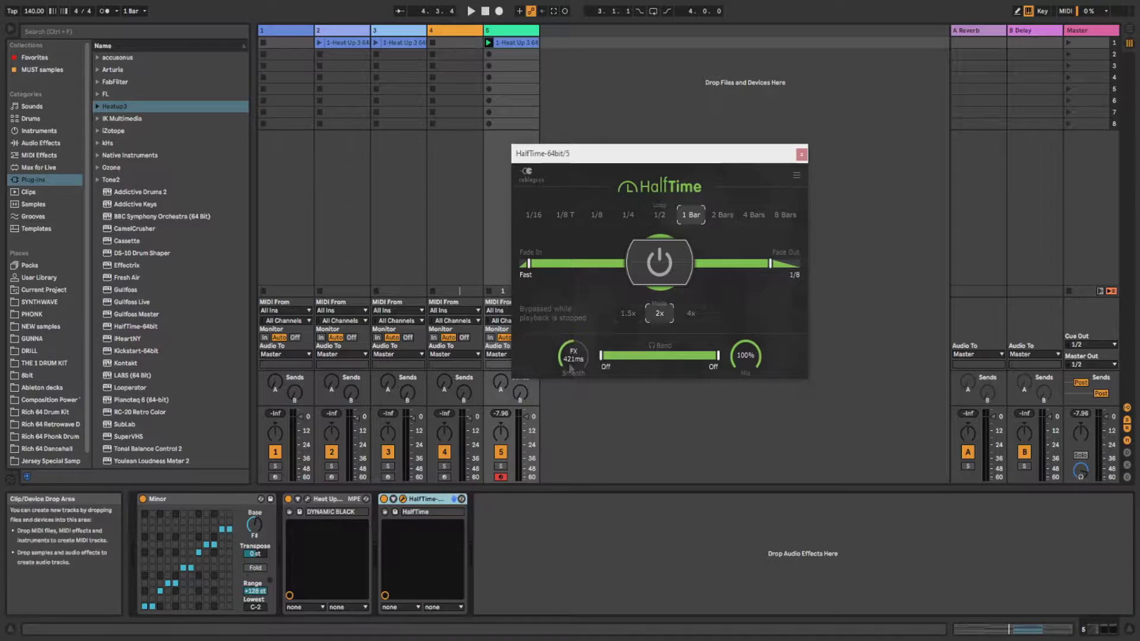
pyautogui.moveTo(714, 355); pyautogui.dragTo(704, 356)
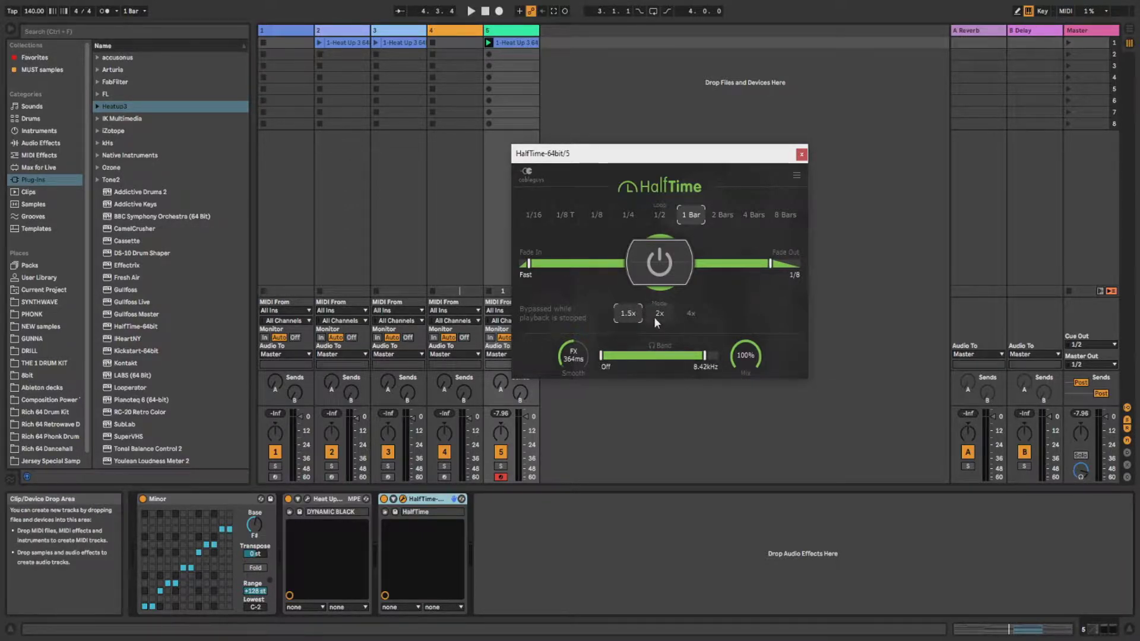
# Start playback, shorten HalfTime's fade out to 1/16, and close the HalfTime window.
pyautogui.click(469, 11)
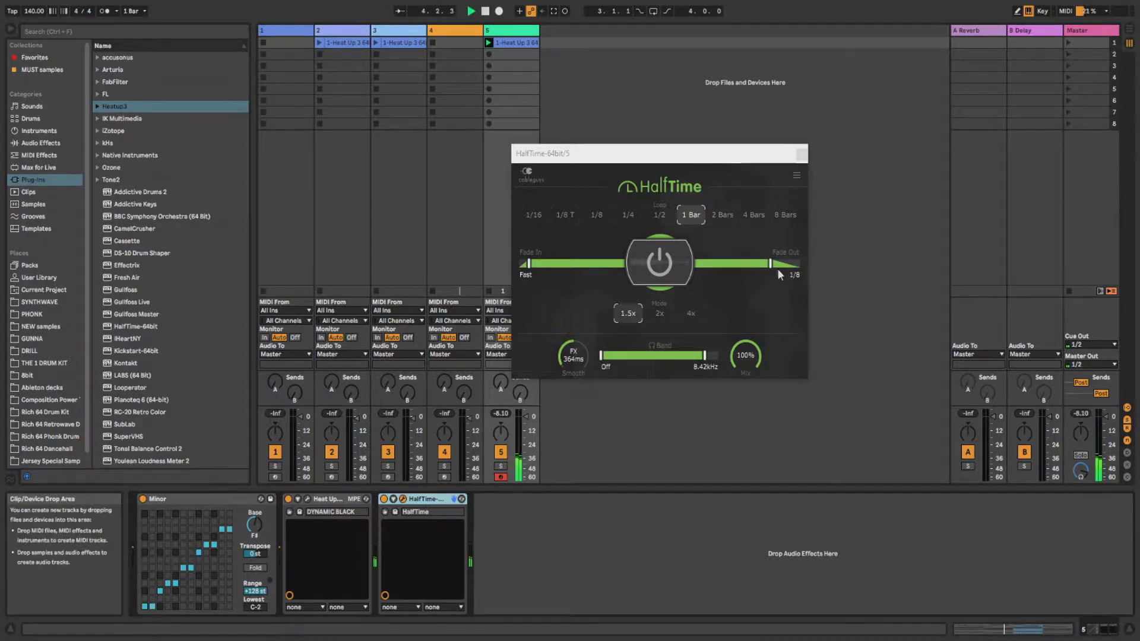
pyautogui.moveTo(778, 268); pyautogui.dragTo(796, 283)
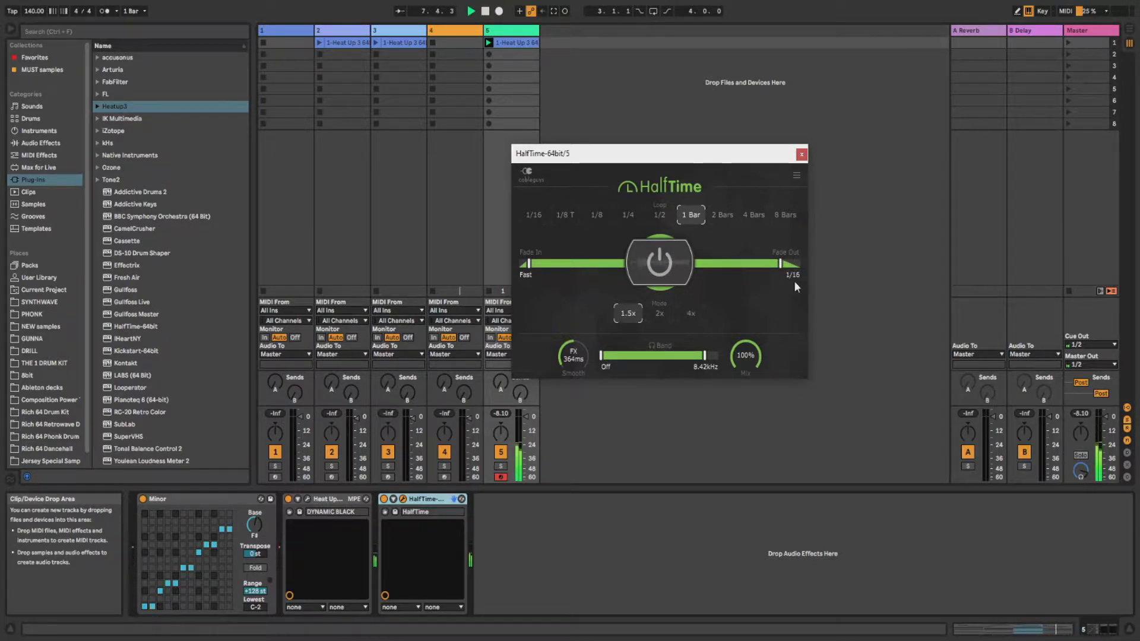
pyautogui.click(801, 155)
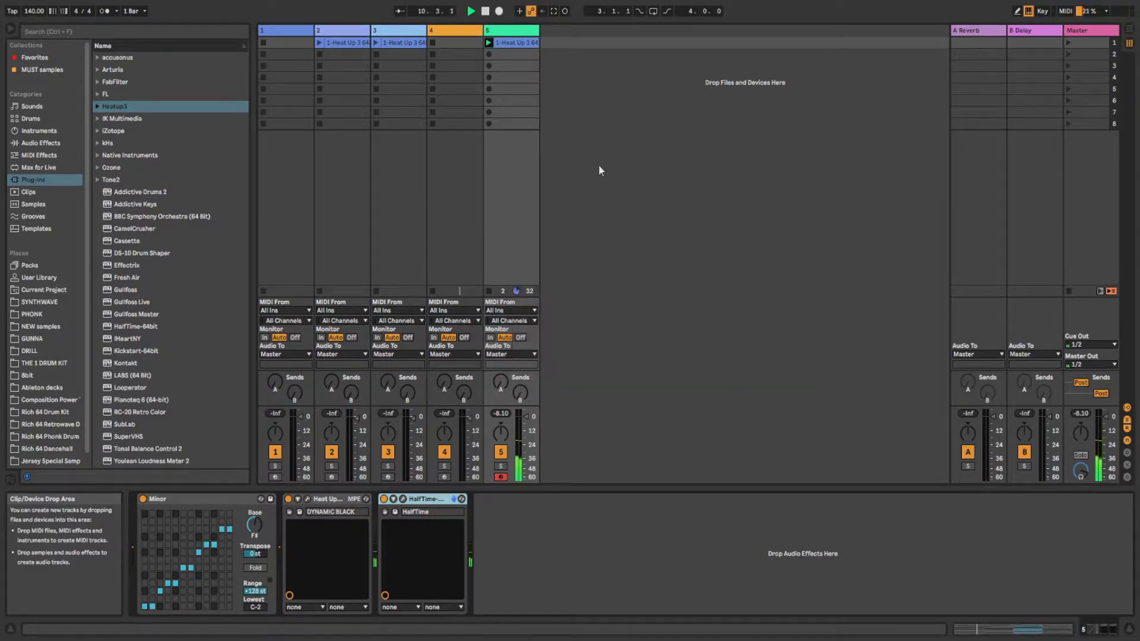
# Arm track 4, view track 5's clip notes, then select track 4 and open its SubLab window.
pyautogui.click(445, 477)
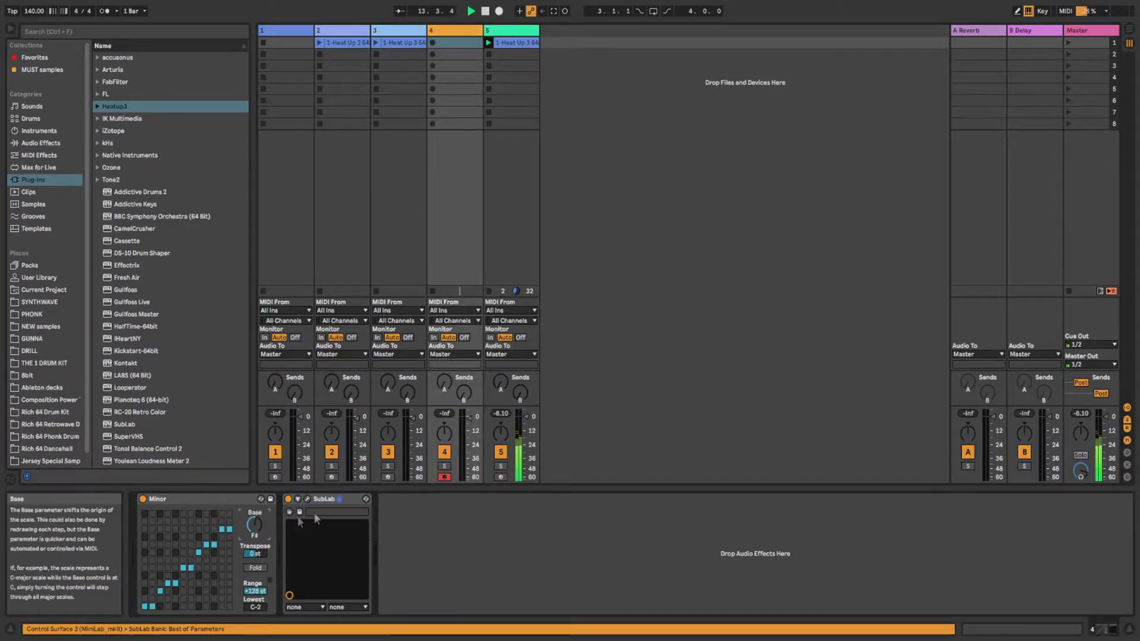
pyautogui.doubleClick(504, 45)
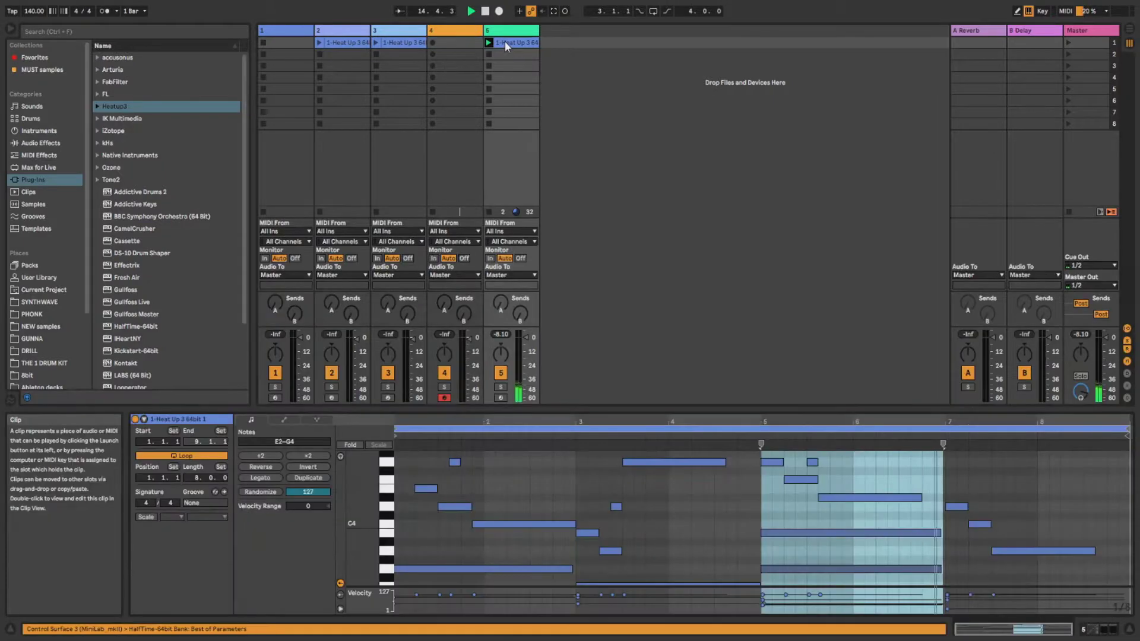
pyautogui.scroll(-5, 454, 535)
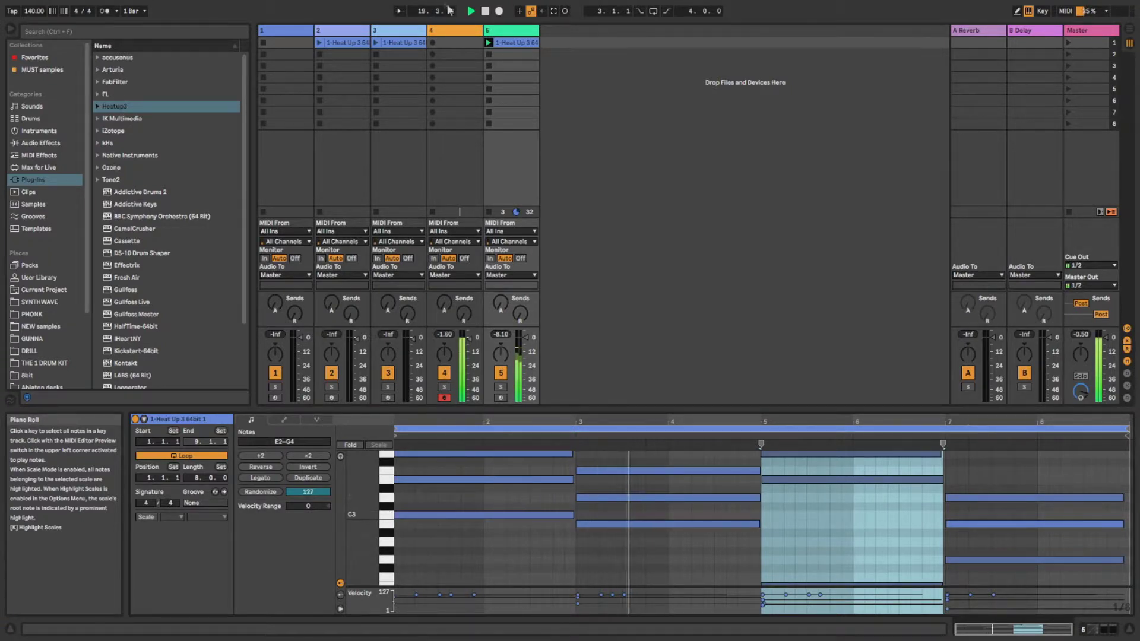
pyautogui.click(454, 30)
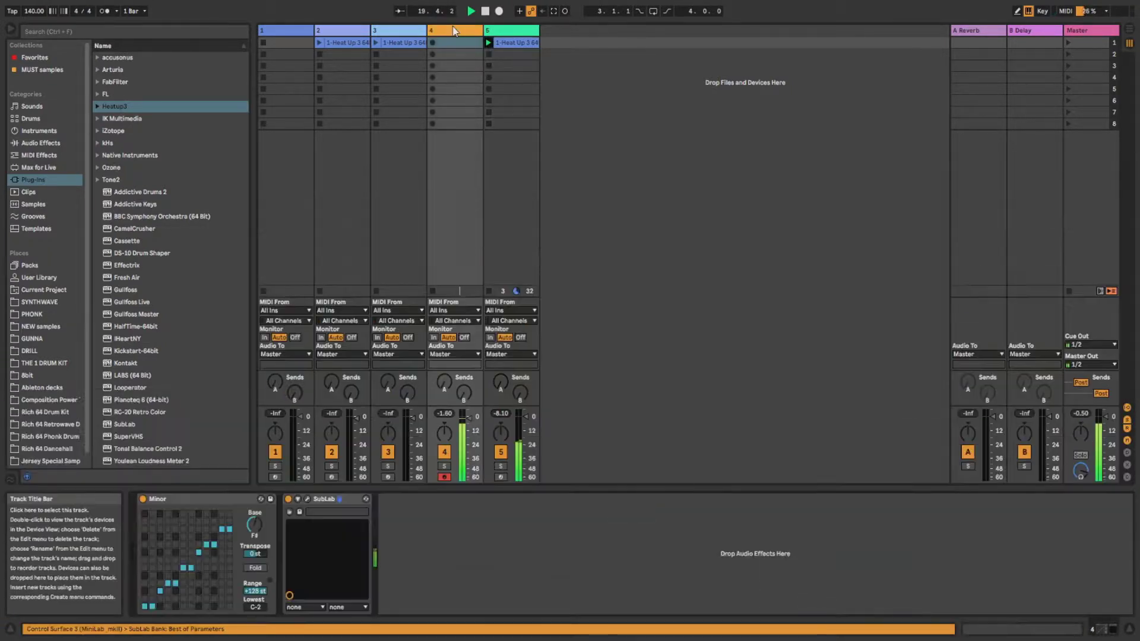
pyautogui.click(307, 498)
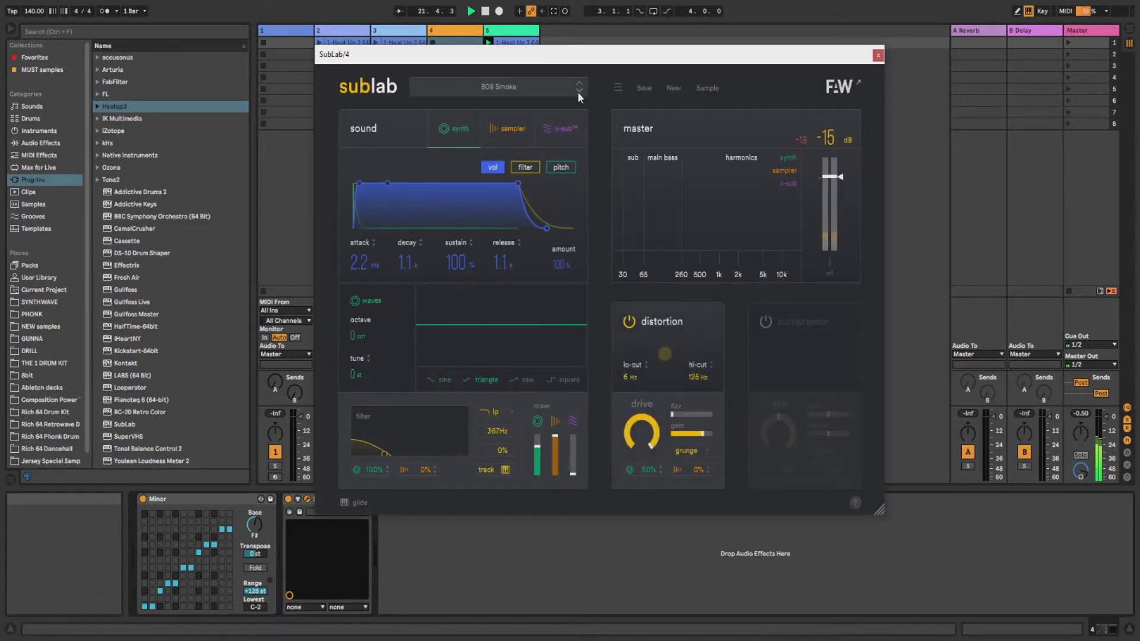
# Close SubLab, show track 5's device chain, play then stop the session, and close HalfTime.
pyautogui.click(878, 57)
pyautogui.click(513, 41)
pyautogui.click(509, 72)
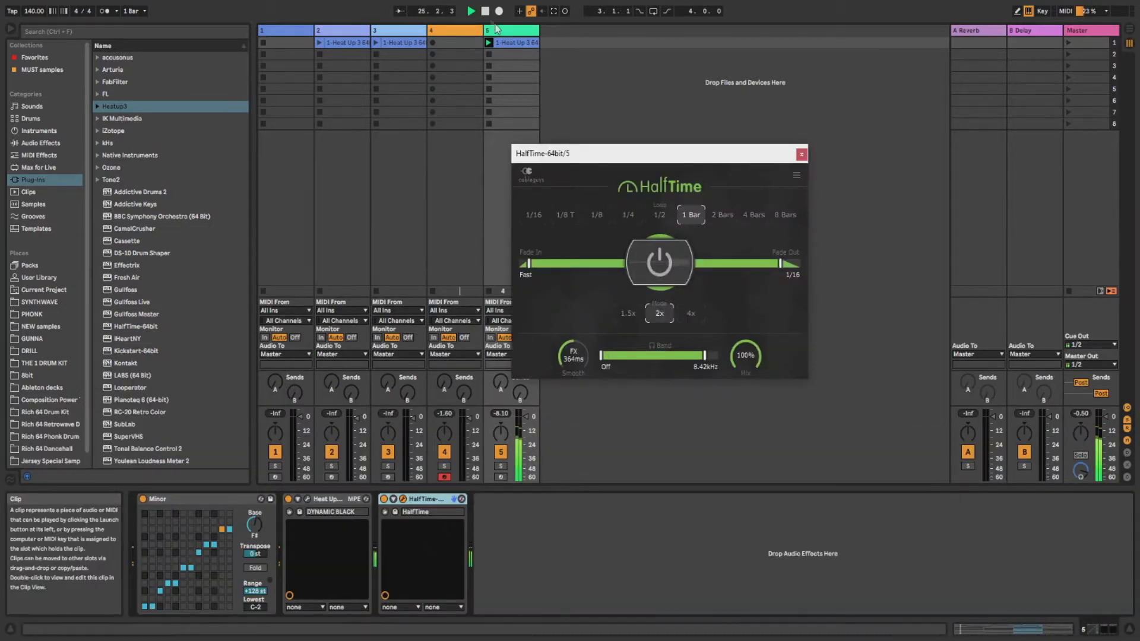
pyautogui.click(471, 11)
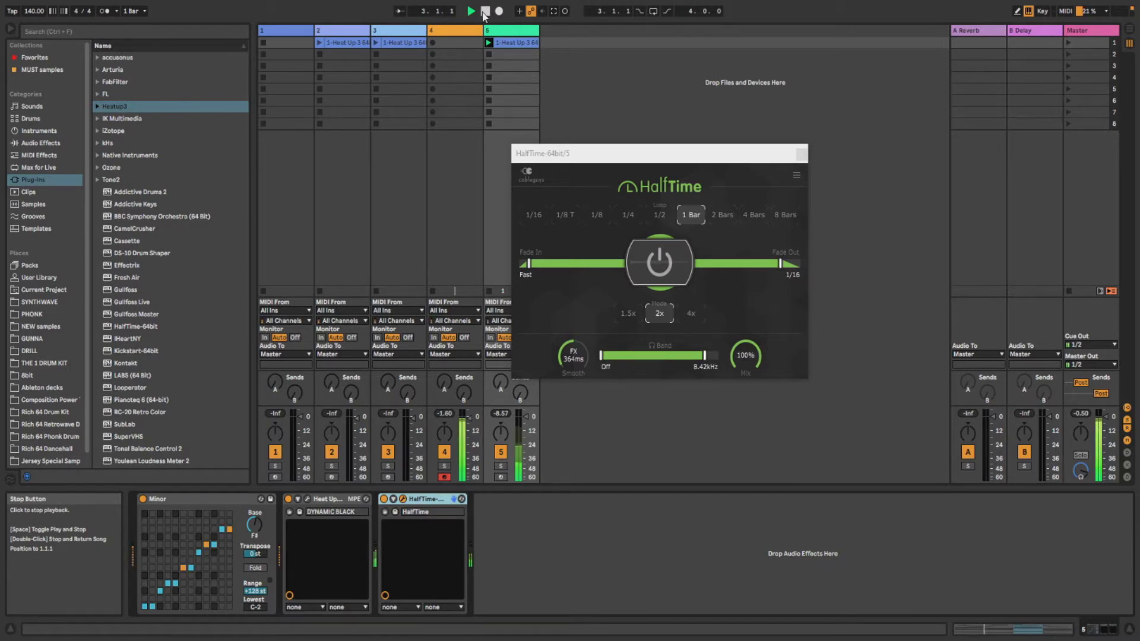
pyautogui.click(484, 12)
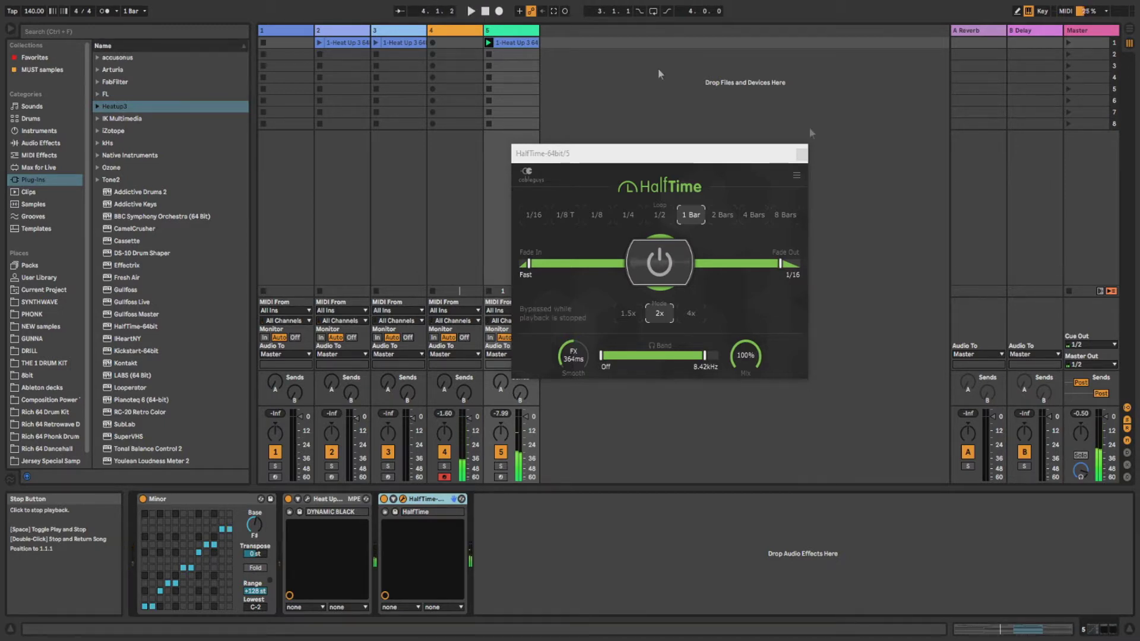
pyautogui.click(802, 154)
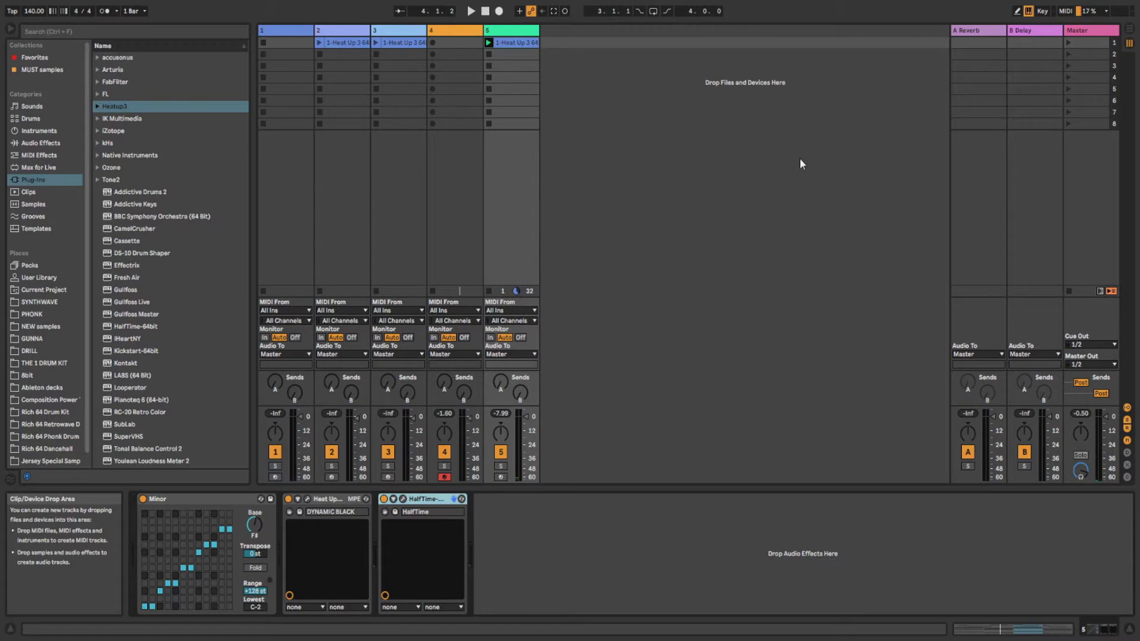
# Click the empty scene 8 slot in track 5's column.
pyautogui.click(531, 125)
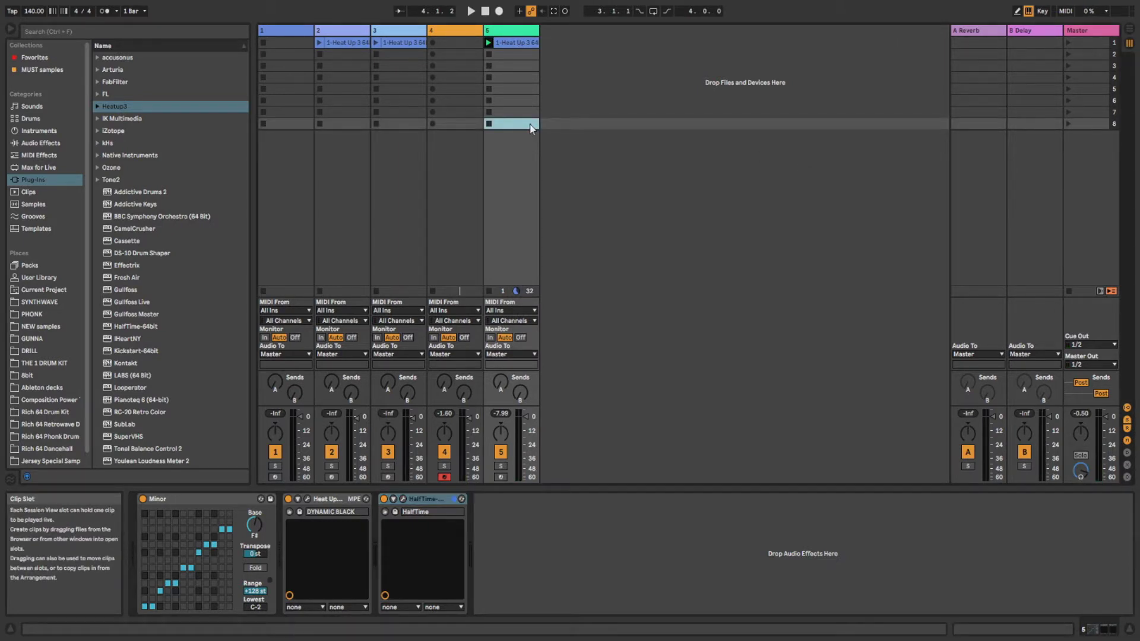